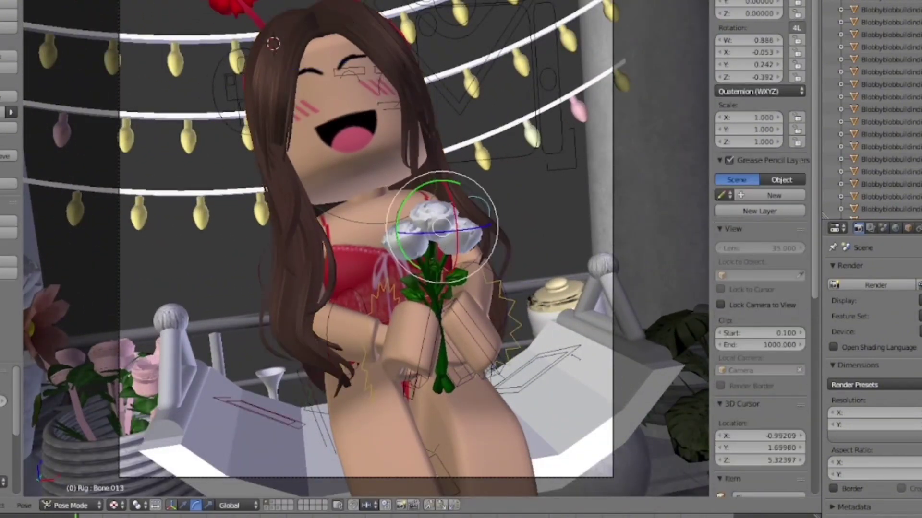
Step: Preview the scene around the character in rendered viewport shading
{"action": "scroll", "coordinate": [365, 249], "scroll_direction": "up", "scroll_amount": 3}
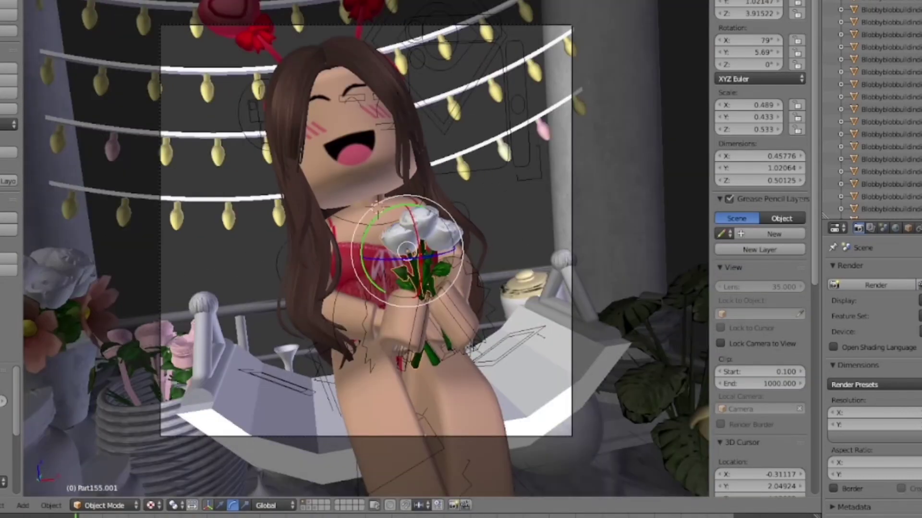
{"action": "left_click", "coordinate": [919, 171]}
{"action": "left_click", "coordinate": [153, 506]}
{"action": "left_click", "coordinate": [171, 422]}
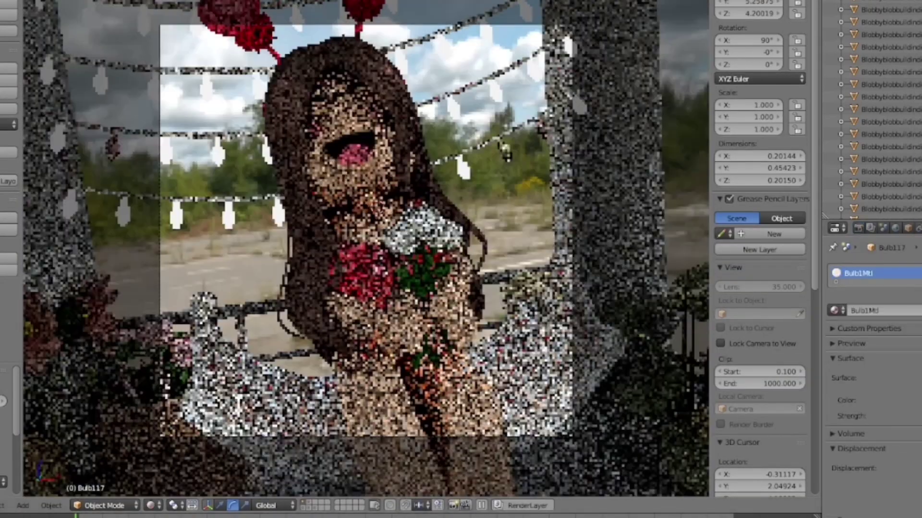
Step: Set the render output format to PNG and make the render background transparent
{"action": "left_click", "coordinate": [858, 228]}
{"action": "scroll", "coordinate": [869, 375], "scroll_direction": "down", "scroll_amount": 4}
{"action": "left_click", "coordinate": [869, 459]}
{"action": "left_click", "coordinate": [735, 392]}
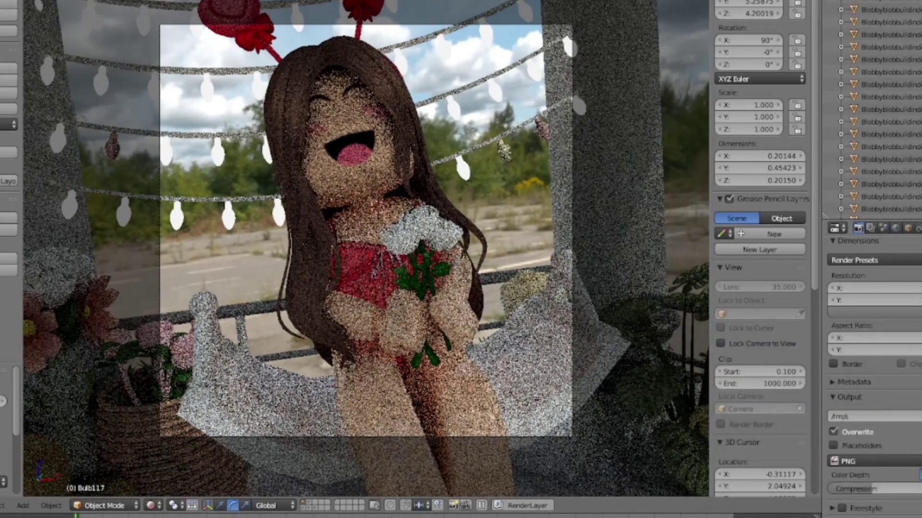
{"action": "scroll", "coordinate": [862, 387], "scroll_direction": "down", "scroll_amount": 10}
{"action": "left_click", "coordinate": [855, 386]}
{"action": "scroll", "coordinate": [862, 387], "scroll_direction": "up", "scroll_amount": 15}
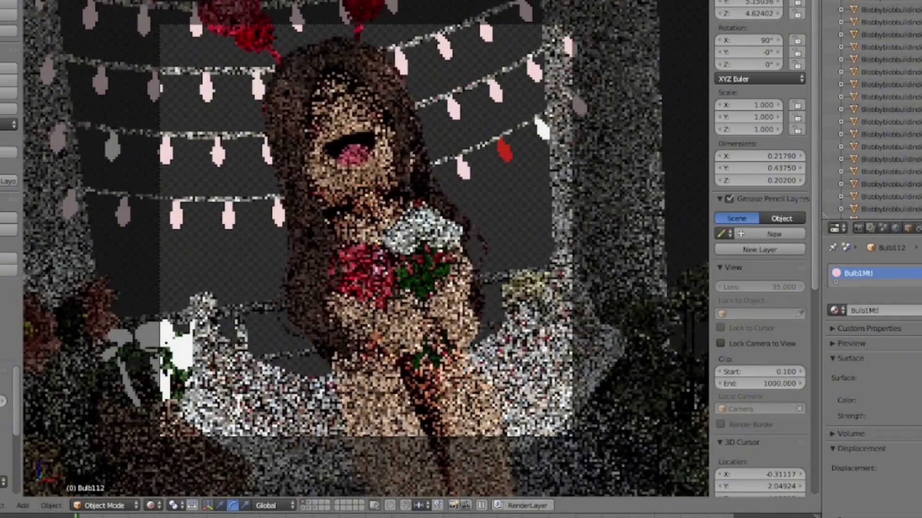
Step: Leave the rendered preview and fly the camera around to a more frontal view of the character on the swing
{"action": "left_click", "coordinate": [153, 506]}
{"action": "left_click", "coordinate": [176, 436]}
{"action": "left_click", "coordinate": [859, 228]}
{"action": "scroll", "coordinate": [366, 230], "scroll_direction": "down", "scroll_amount": 1}
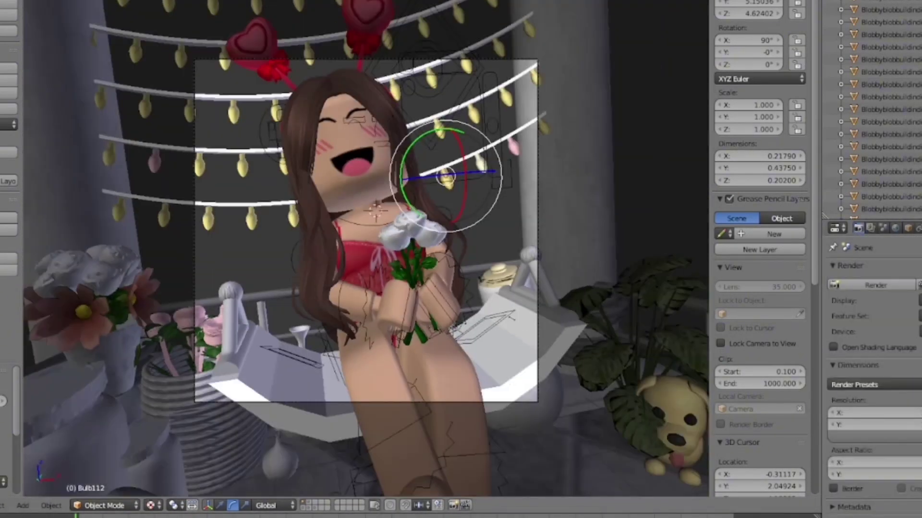
{"action": "key", "text": "shift+f"}
{"action": "key", "text": "d"}
{"action": "left_click", "coordinate": [366, 230]}
{"action": "scroll", "coordinate": [365, 231], "scroll_direction": "up", "scroll_amount": 1}
Step: Rotate the hair to follow the tilted head and rotate the rig's arm bones beside the bouquet
{"action": "right_click", "coordinate": [288, 192]}
{"action": "key", "text": "r"}
{"action": "key", "text": "r"}
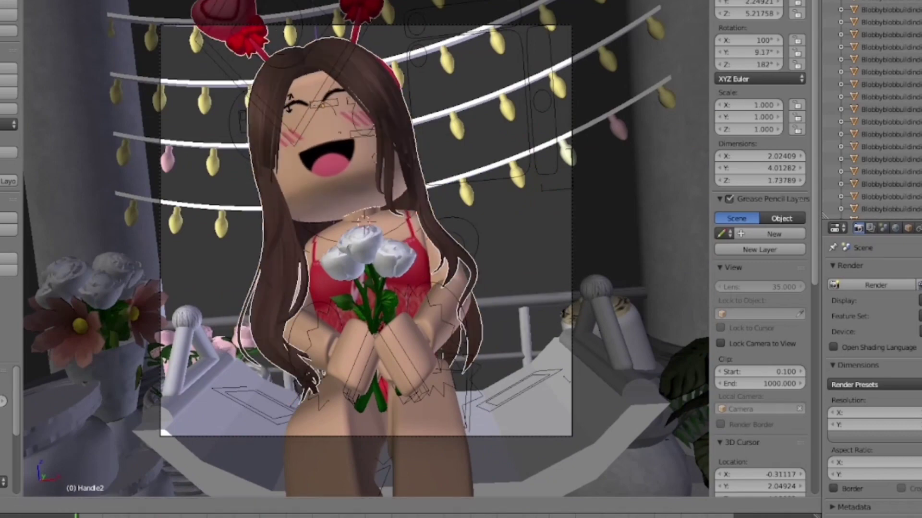
{"action": "left_click", "coordinate": [345, 55]}
{"action": "right_click", "coordinate": [270, 269]}
{"action": "key", "text": "r"}
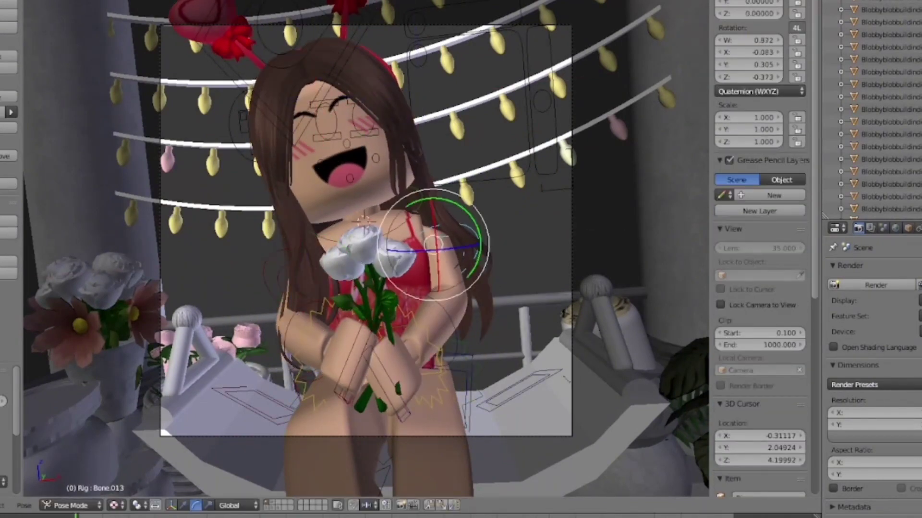
Step: Inspect the legs up close, then rotate the leg bones in camera view to re-pose the seated character's thighs
{"action": "scroll", "coordinate": [366, 231], "scroll_direction": "down", "scroll_amount": 1}
{"action": "key", "text": "shift+f"}
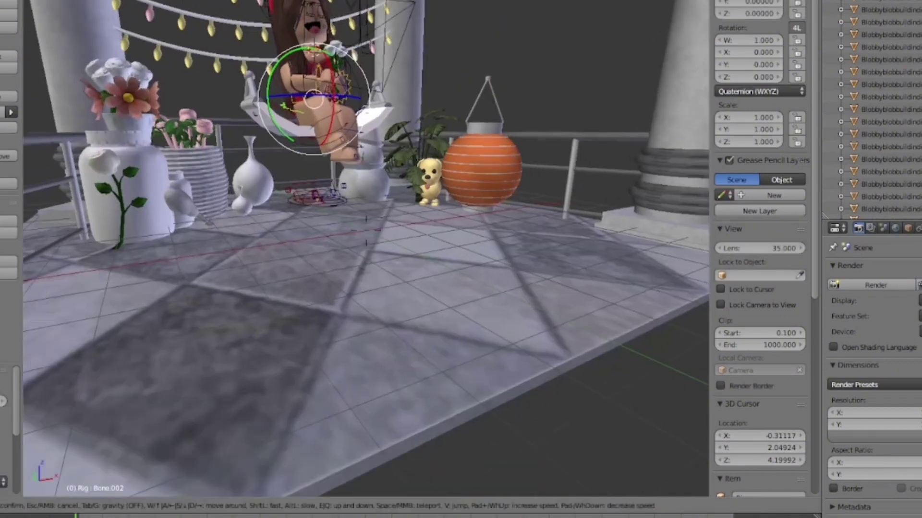
{"action": "key", "text": "w"}
{"action": "left_click", "coordinate": [366, 230]}
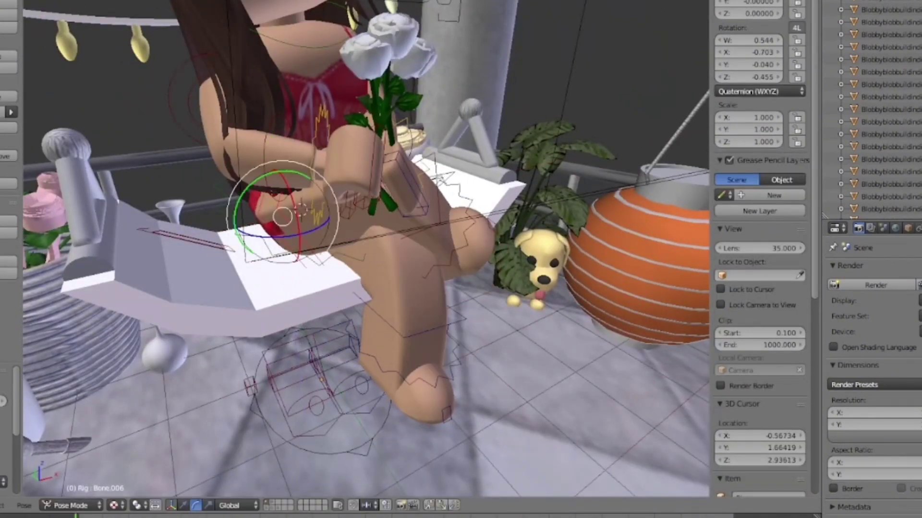
{"action": "key", "text": "KP_0"}
{"action": "left_click", "coordinate": [352, 338]}
{"action": "scroll", "coordinate": [352, 338], "scroll_direction": "down", "scroll_amount": 2}
{"action": "scroll", "coordinate": [353, 331], "scroll_direction": "up", "scroll_amount": 2}
{"action": "scroll", "coordinate": [353, 326], "scroll_direction": "down", "scroll_amount": 2}
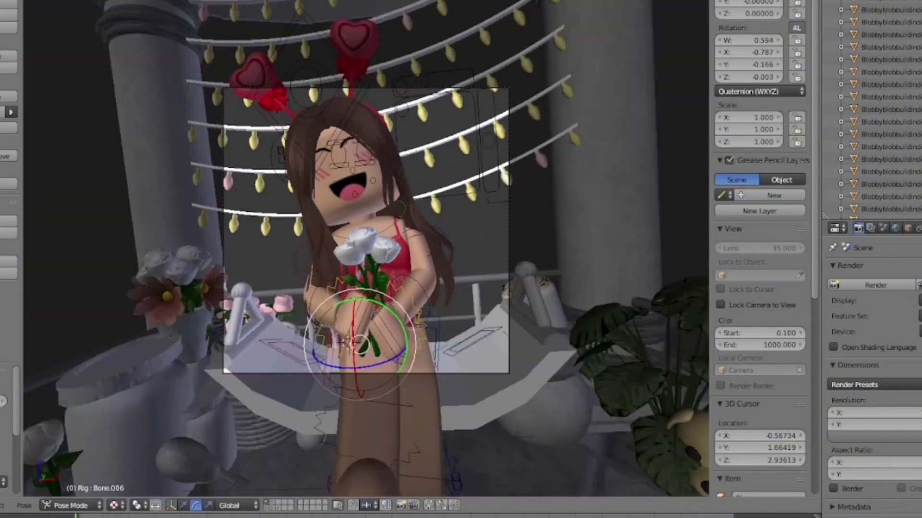
{"action": "key", "text": "r"}
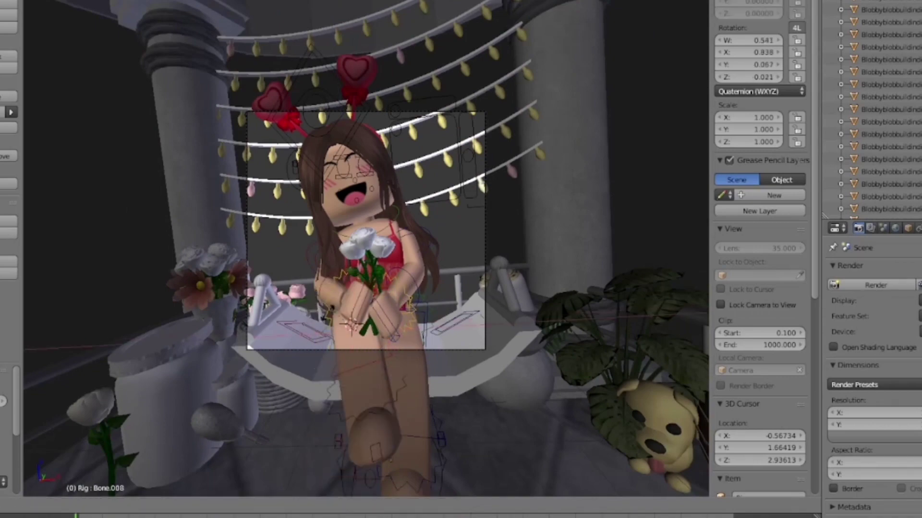
{"action": "left_click", "coordinate": [324, 376]}
{"action": "scroll", "coordinate": [324, 375], "scroll_direction": "up", "scroll_amount": 2}
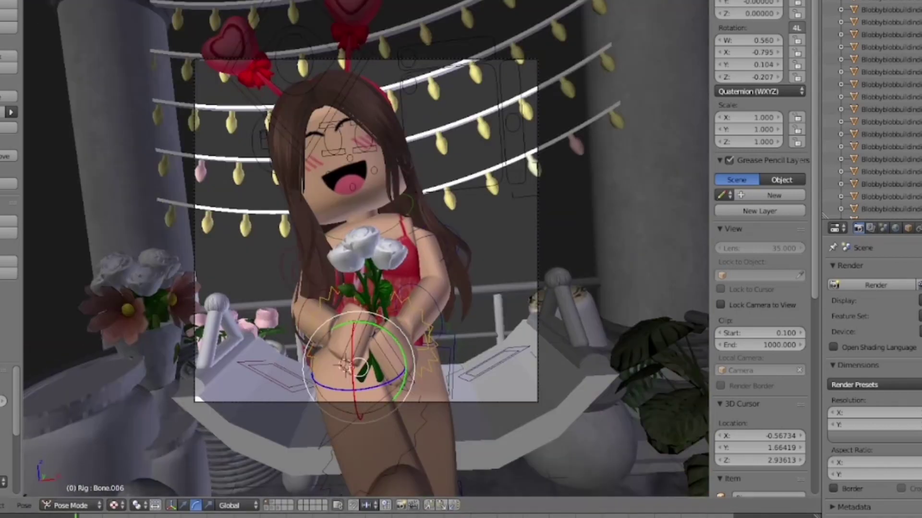
Step: Check the pose in the rendered preview and rotate the upper arm bone on the side of the bouquet arm
{"action": "key", "text": "shift+z"}
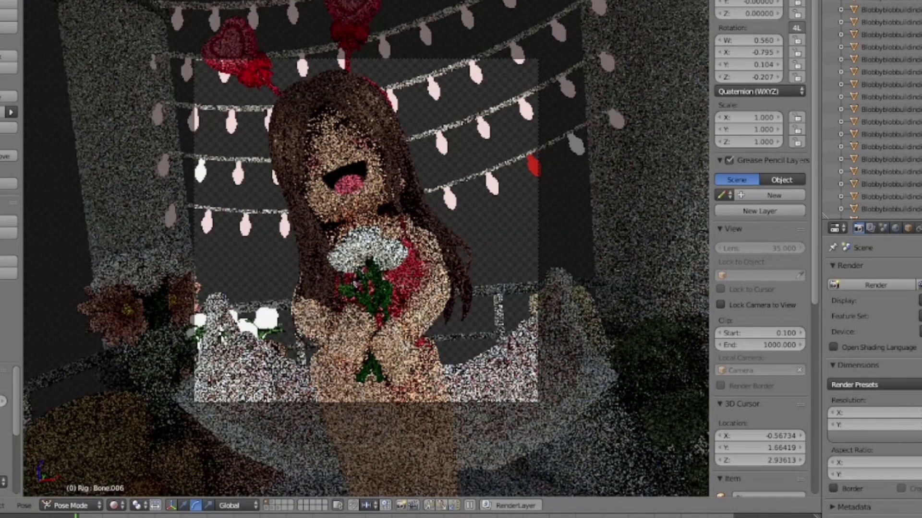
{"action": "left_click", "coordinate": [114, 505]}
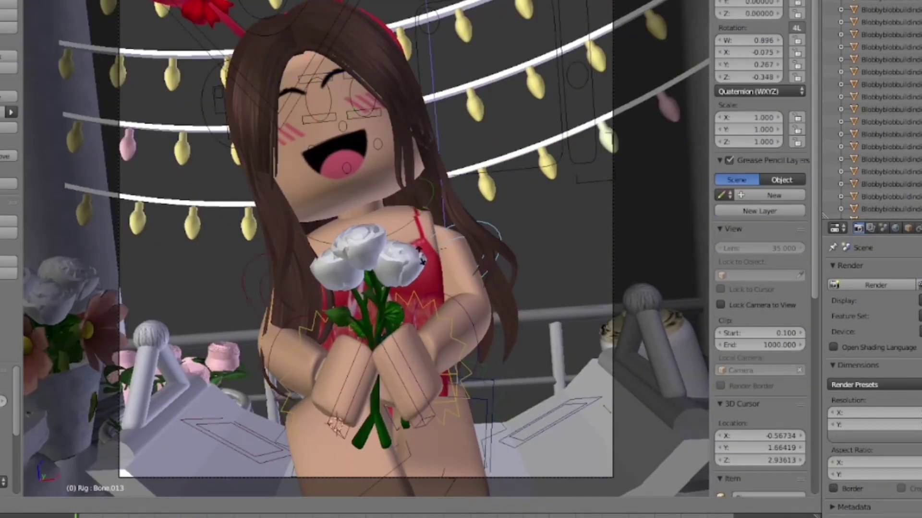
{"action": "left_click", "coordinate": [495, 267]}
Step: Select the camera and adjust its framing, then rotate the hair to match the head tilt
{"action": "scroll", "coordinate": [495, 267], "scroll_direction": "down", "scroll_amount": 3}
{"action": "right_click", "coordinate": [508, 269]}
{"action": "key", "text": "shift+f"}
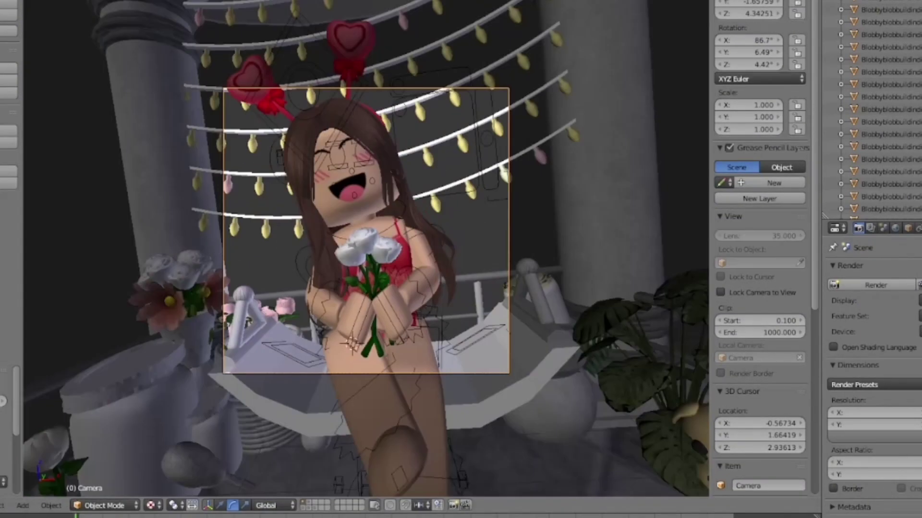
{"action": "scroll", "coordinate": [365, 249], "scroll_direction": "up", "scroll_amount": 3}
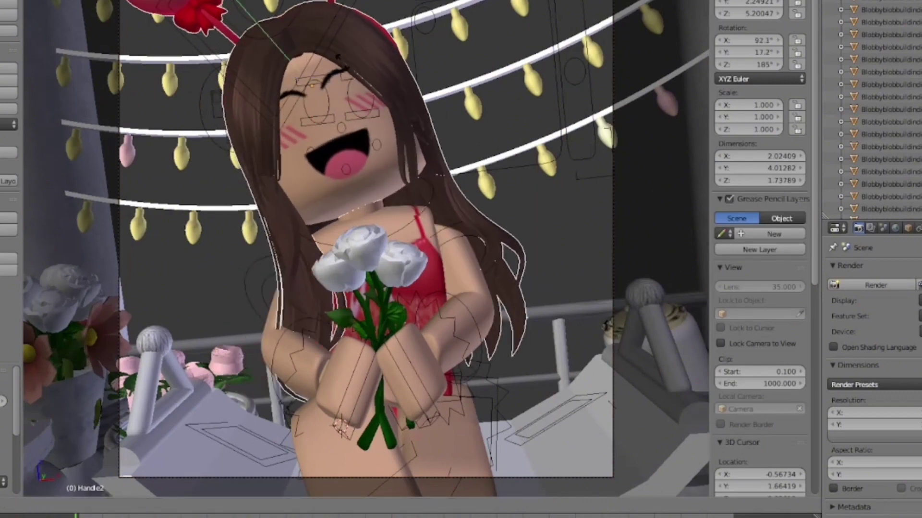
{"action": "left_click", "coordinate": [262, 67]}
Step: Rotate the free arm's bones to lift the arm away from the bouquet and raise the hand beside the head
{"action": "right_click", "coordinate": [345, 239]}
{"action": "key", "text": "r"}
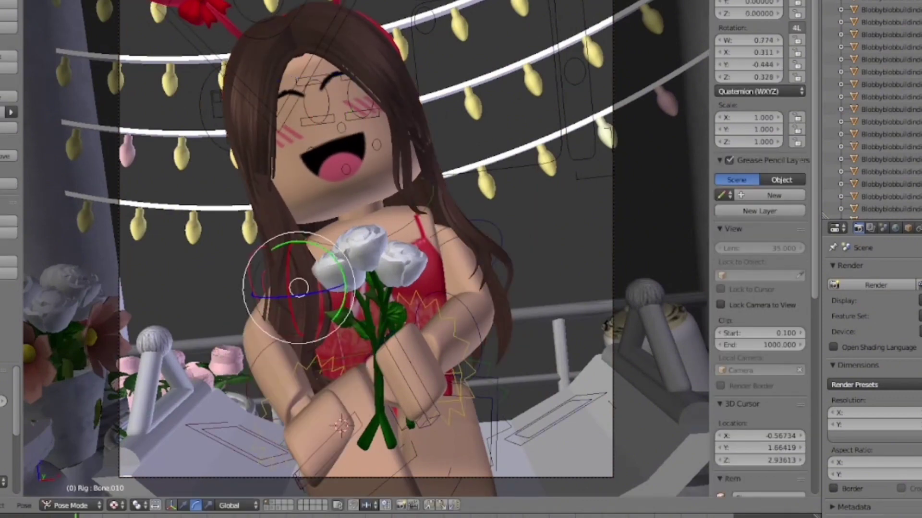
{"action": "left_click", "coordinate": [315, 210]}
{"action": "key", "text": "r"}
{"action": "key", "text": "x"}
{"action": "left_click", "coordinate": [308, 211]}
{"action": "key", "text": "r"}
{"action": "left_click", "coordinate": [307, 241]}
Step: Rotate the raised hand and fine-tune the arm and hand holding the white roses
{"action": "right_click", "coordinate": [488, 230]}
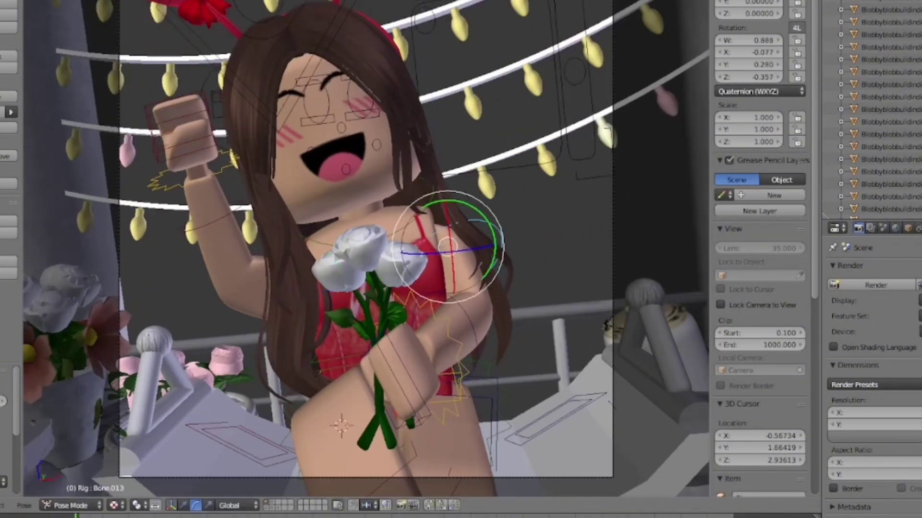
{"action": "right_click", "coordinate": [196, 175]}
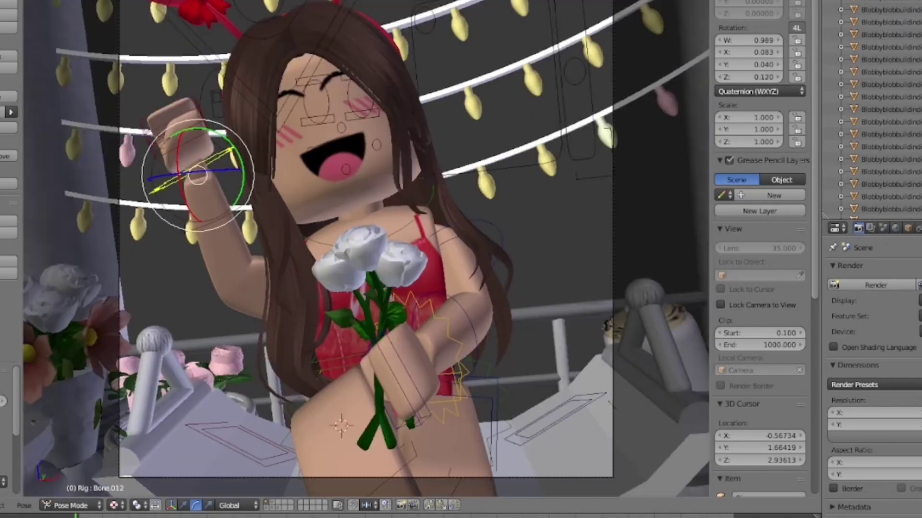
{"action": "right_click", "coordinate": [421, 355]}
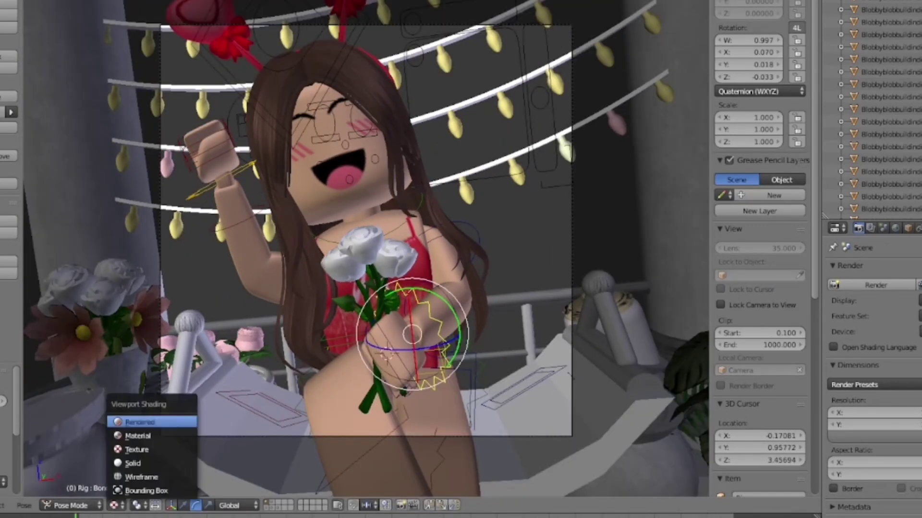
Step: In rendered shading, change the potted roses' glowing material to a diffuse surface and paste in a dark red color
{"action": "left_click", "coordinate": [155, 420]}
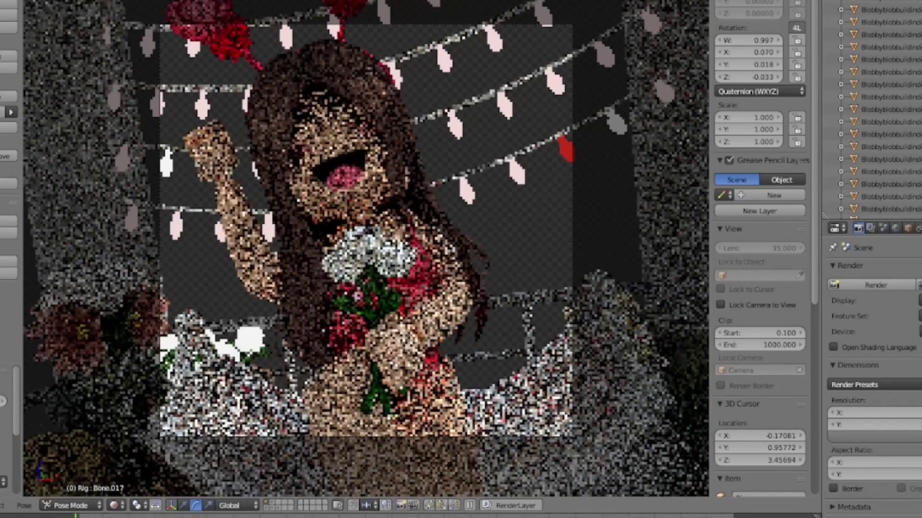
{"action": "right_click", "coordinate": [250, 339]}
{"action": "left_click", "coordinate": [918, 378]}
{"action": "left_click", "coordinate": [918, 324]}
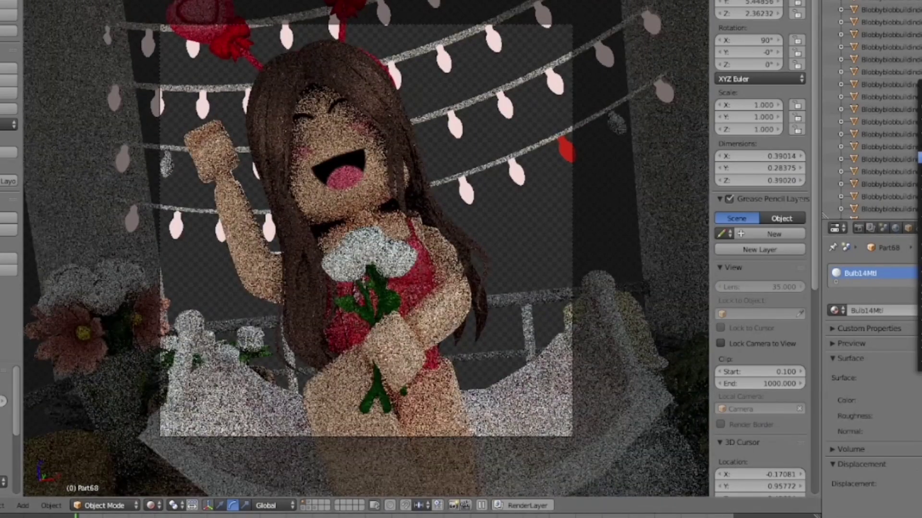
{"action": "key", "text": "ctrl+v"}
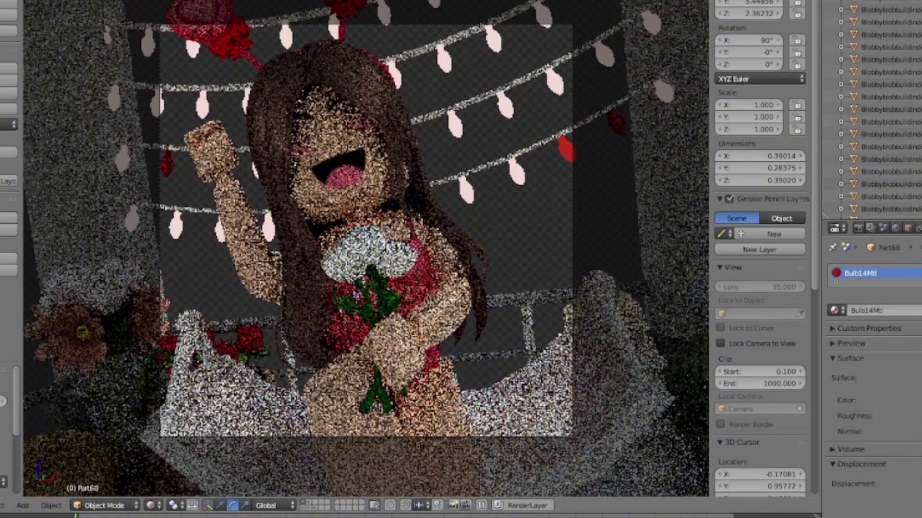
{"action": "right_click", "coordinate": [191, 332]}
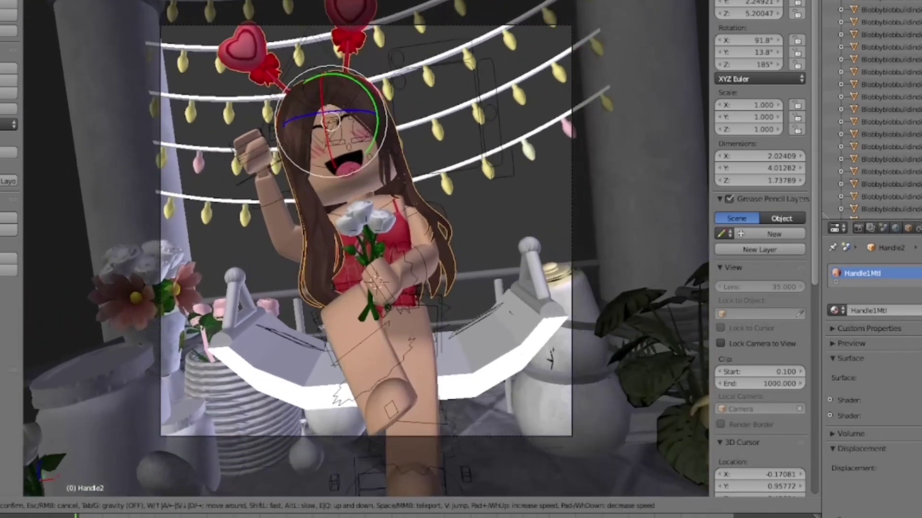
Step: Preview the re-posed character and red roses in rendered shading, then return to Texture shading
{"action": "left_click", "coordinate": [113, 506]}
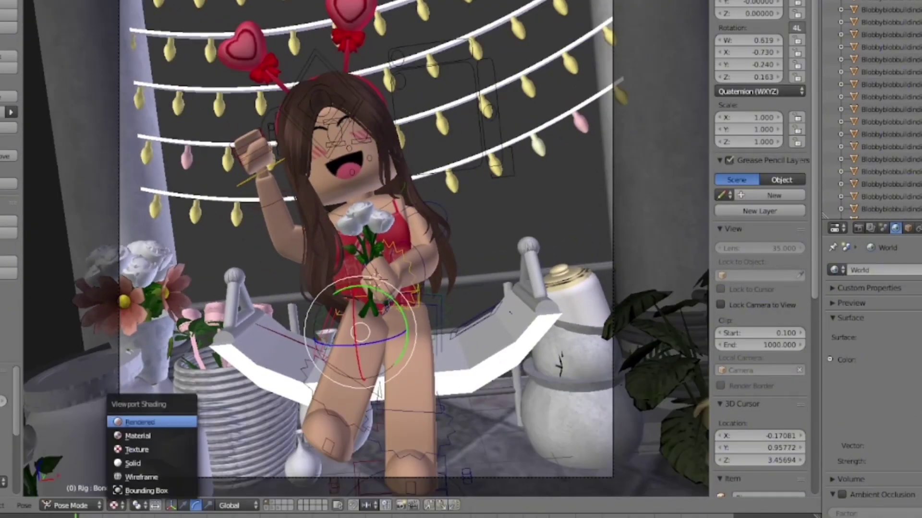
{"action": "left_click", "coordinate": [144, 422]}
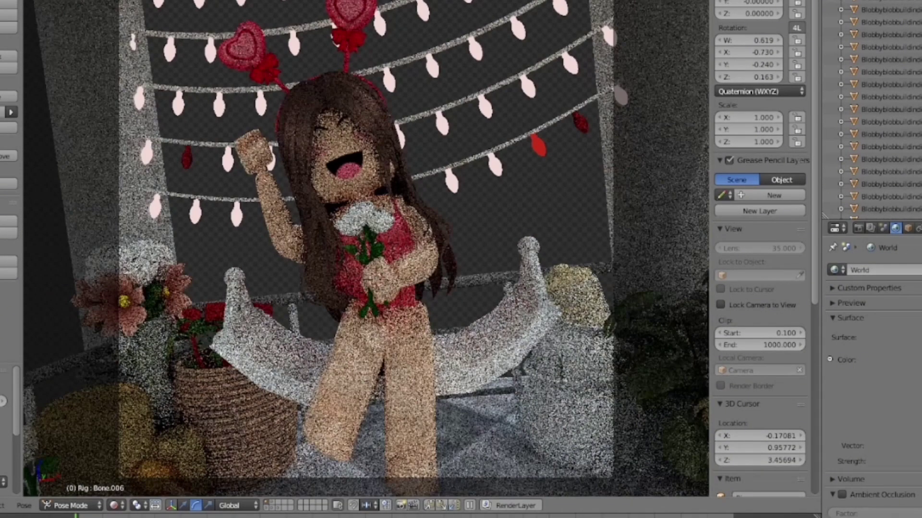
{"action": "left_click", "coordinate": [114, 506]}
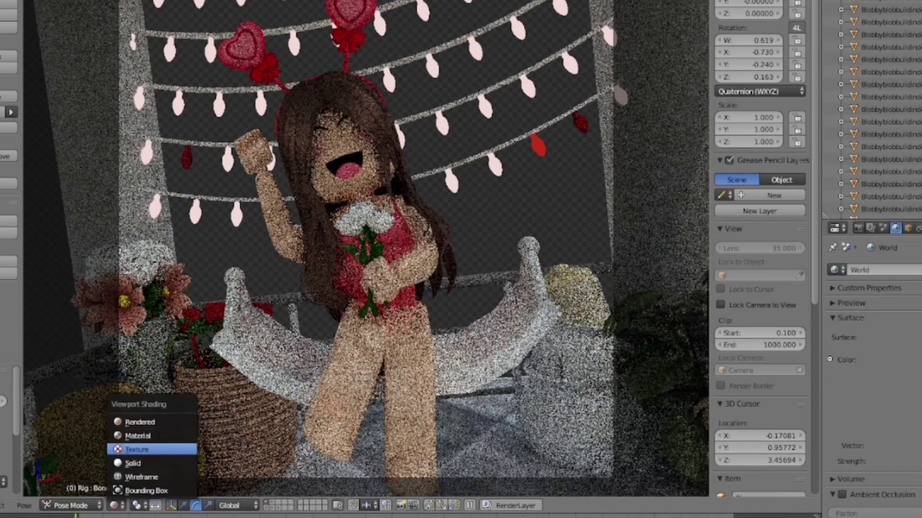
{"action": "left_click", "coordinate": [144, 448]}
Step: Fly the camera to frame the character from the heart headband to the thighs and check it in the rendered preview
{"action": "key", "text": "shift+f"}
{"action": "key", "text": "w"}
{"action": "key", "text": "Return"}
{"action": "scroll", "coordinate": [366, 230], "scroll_direction": "down", "scroll_amount": 2}
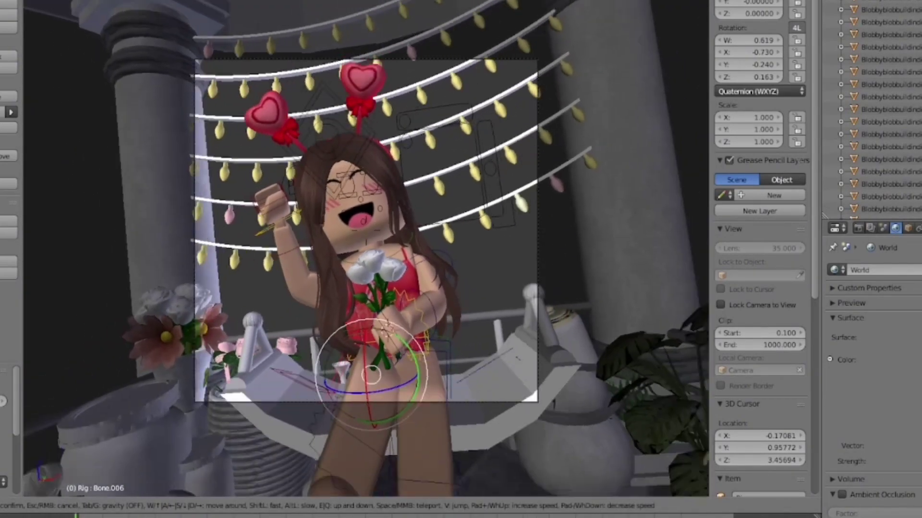
{"action": "left_click", "coordinate": [114, 505]}
{"action": "left_click", "coordinate": [144, 422]}
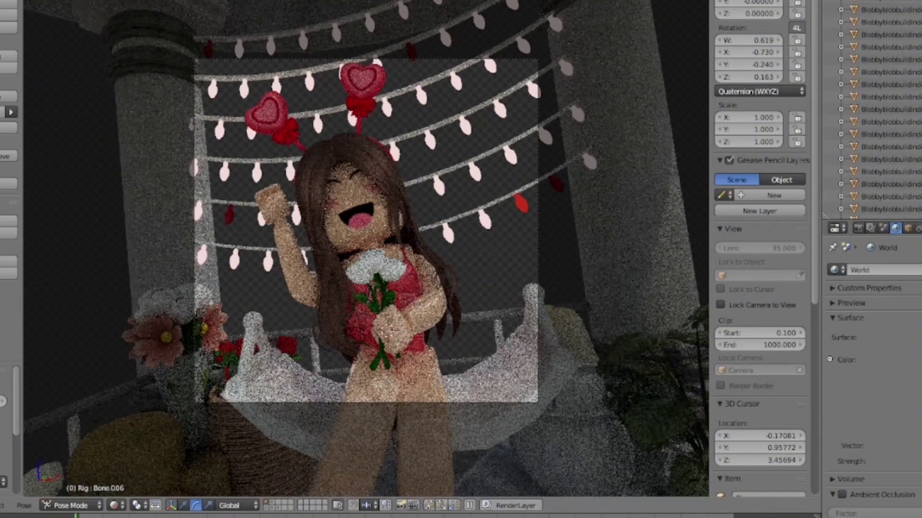
{"action": "key", "text": "shift+z"}
Step: Fly the camera closer so the character's head and bouquet fill more of the frame
{"action": "key", "text": "shift+f"}
{"action": "key", "text": "w"}
{"action": "key", "text": "s"}
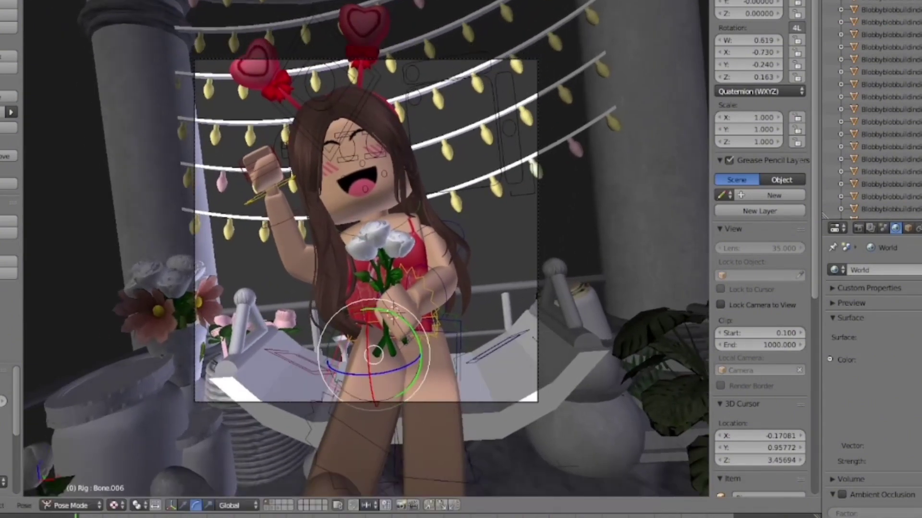
{"action": "left_click", "coordinate": [365, 248]}
{"action": "scroll", "coordinate": [365, 248], "scroll_direction": "up", "scroll_amount": 2}
Step: Adjust the rig's body pose and the hair to match, and fly the camera to reframe the seated character
{"action": "right_click", "coordinate": [405, 354]}
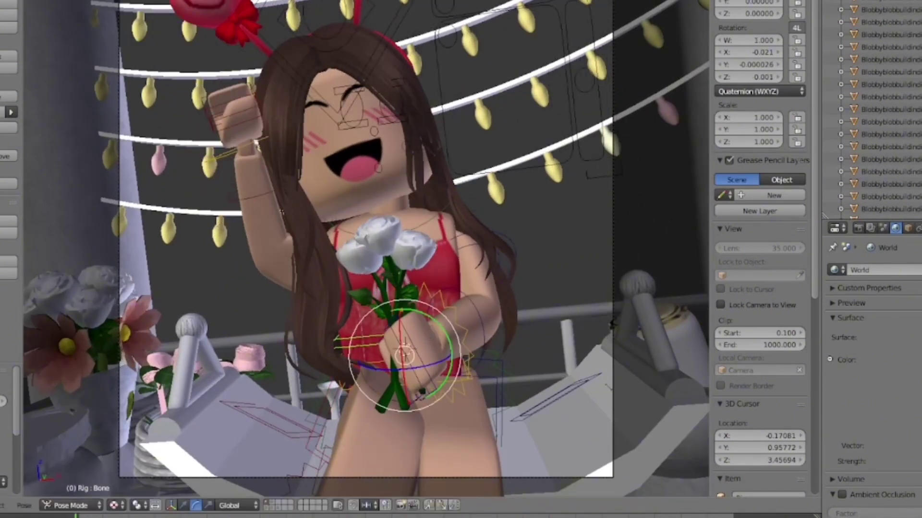
{"action": "right_click", "coordinate": [311, 262]}
{"action": "key", "text": "shift+f"}
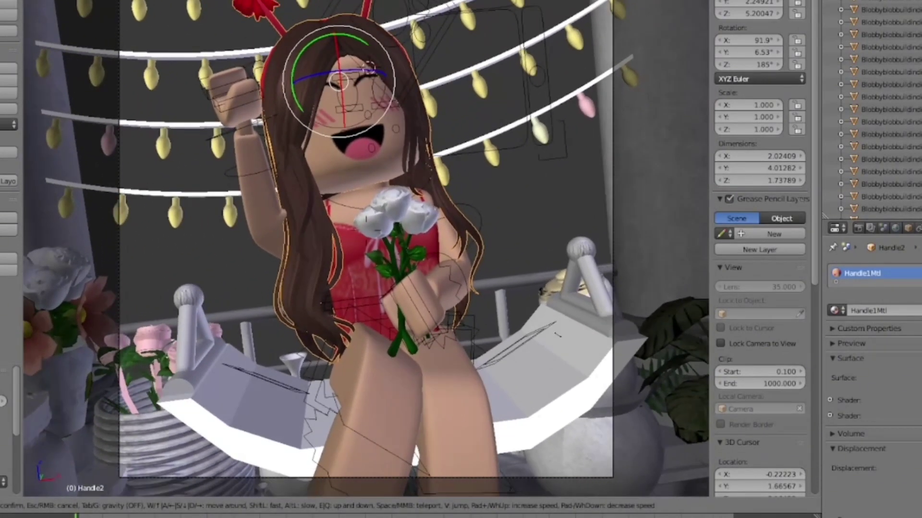
{"action": "left_click", "coordinate": [366, 230]}
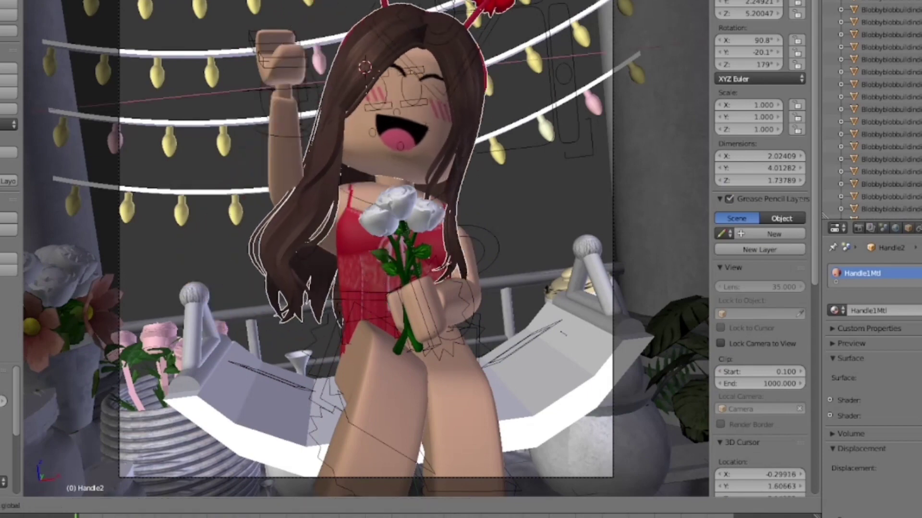
Step: Undo the last changes to the character's upper-body tilt and the hair
{"action": "scroll", "coordinate": [366, 231], "scroll_direction": "down", "scroll_amount": 1}
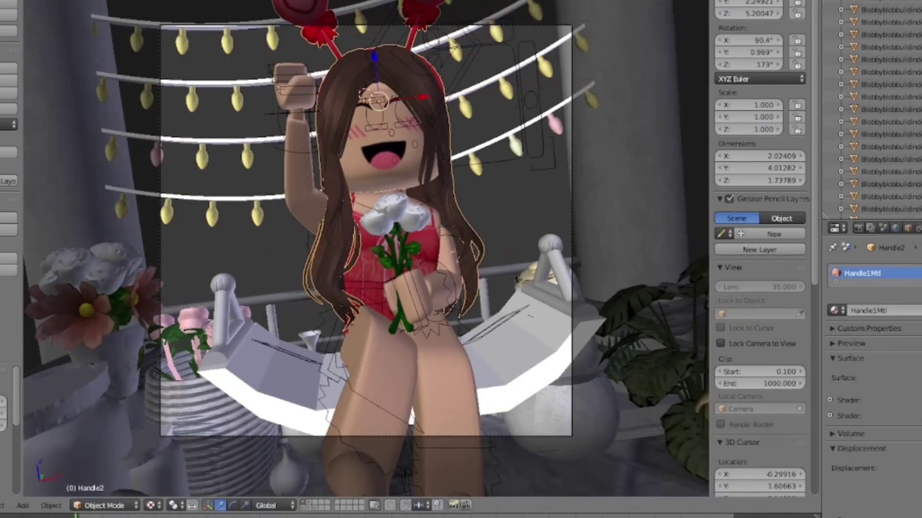
{"action": "key", "text": "ctrl+z"}
{"action": "key", "text": "ctrl+z"}
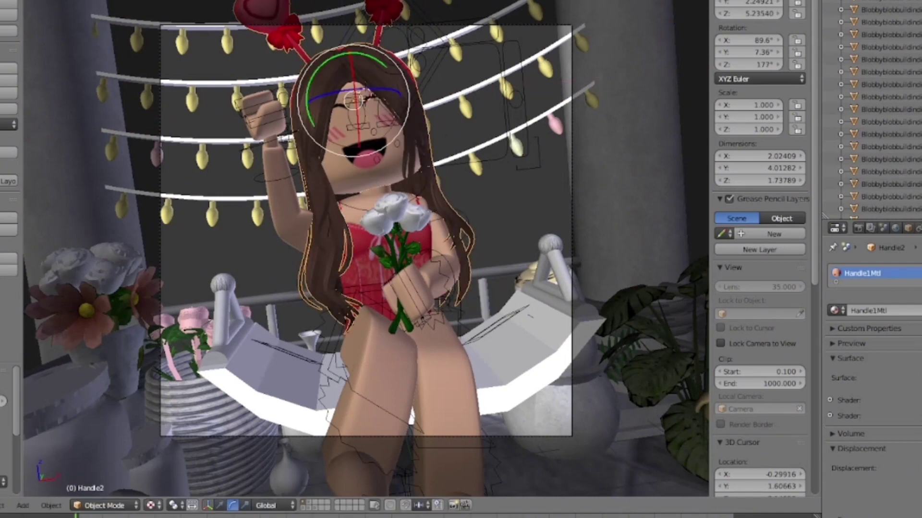
Step: Fly the camera to reframe the character from the forehead to the hips, with the bouquet centred in the frame
{"action": "key", "text": "shift+z"}
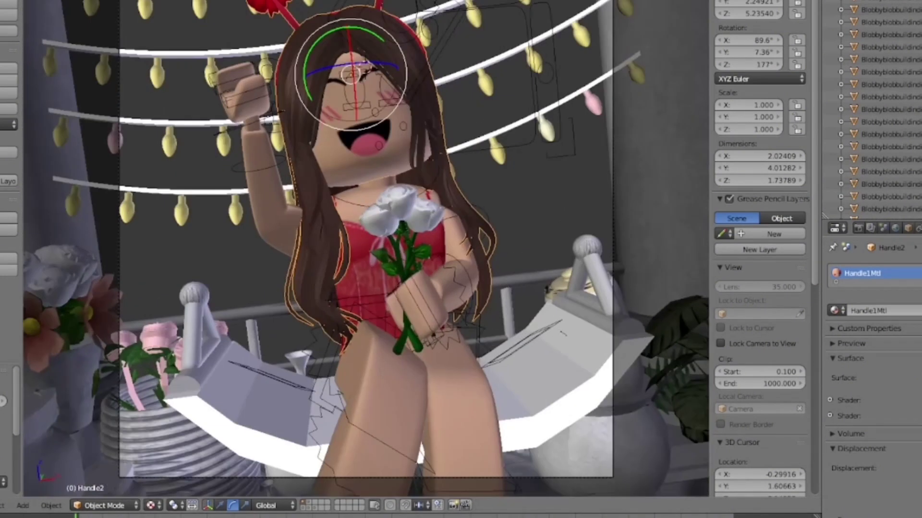
{"action": "left_click", "coordinate": [205, 105]}
{"action": "scroll", "coordinate": [205, 105], "scroll_direction": "down", "scroll_amount": 1}
{"action": "key", "text": "shift+f"}
{"action": "key", "text": "w"}
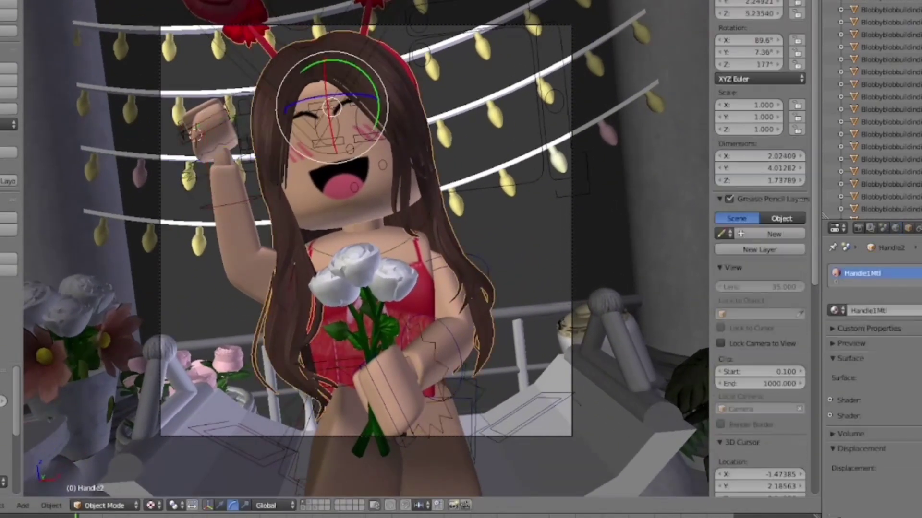
{"action": "key", "text": "shift+f"}
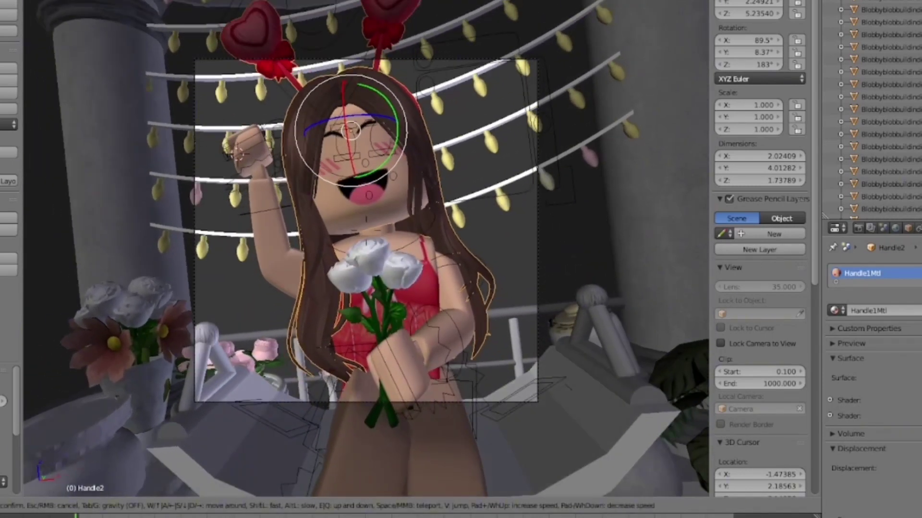
{"action": "left_click", "coordinate": [366, 230]}
Step: Check the new framing in the rendered preview, then return to textured shading
{"action": "left_click", "coordinate": [153, 506]}
{"action": "left_click", "coordinate": [180, 421]}
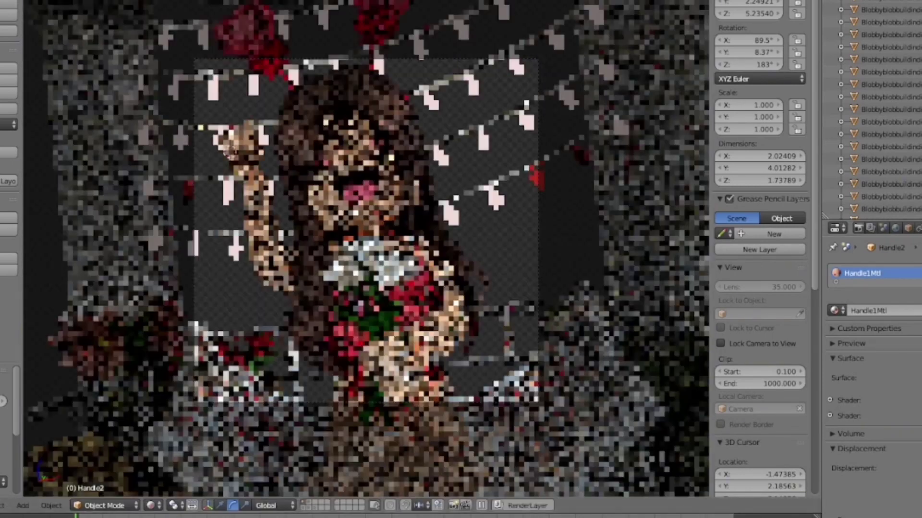
{"action": "left_click", "coordinate": [859, 228]}
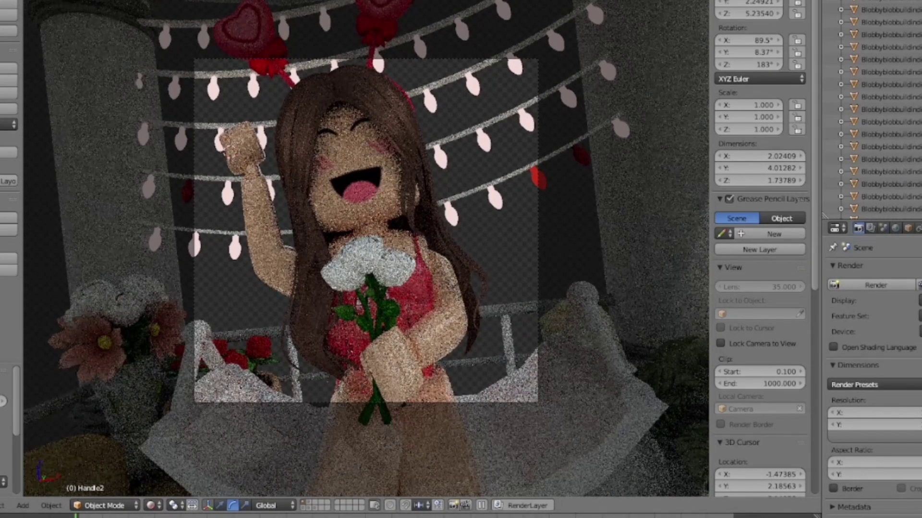
{"action": "left_click", "coordinate": [154, 506]}
{"action": "left_click", "coordinate": [180, 448]}
{"action": "scroll", "coordinate": [366, 231], "scroll_direction": "up", "scroll_amount": 2}
{"action": "scroll", "coordinate": [366, 230], "scroll_direction": "down", "scroll_amount": 1}
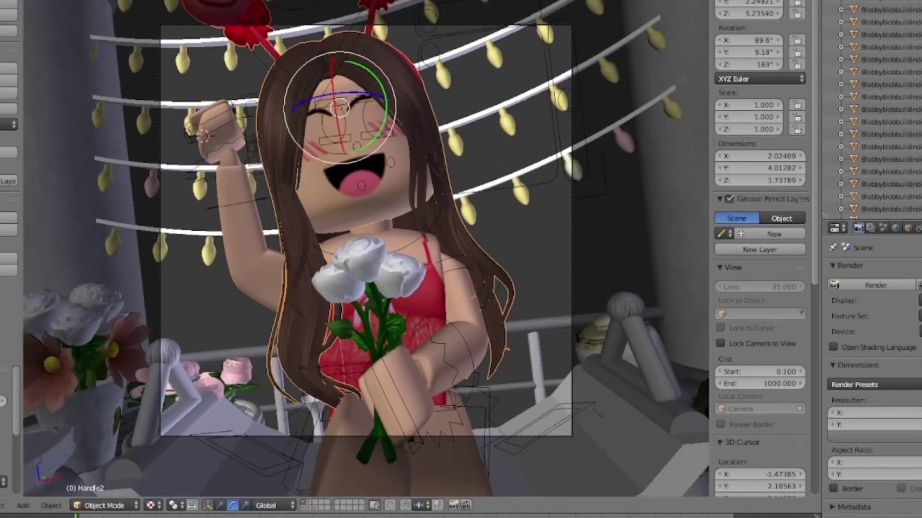
Step: Rotate the character's raised hand and try rotating the bouquet arm from the shoulder
{"action": "right_click", "coordinate": [272, 286]}
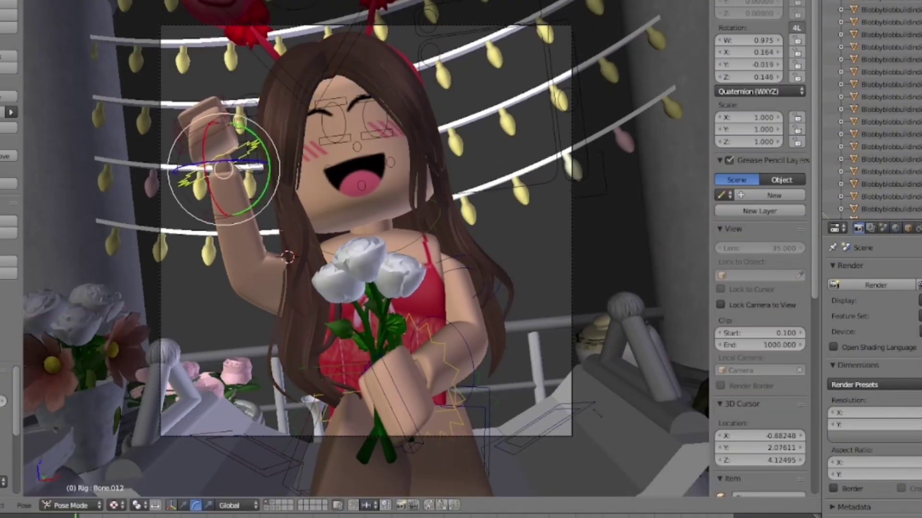
{"action": "key", "text": "shift+z"}
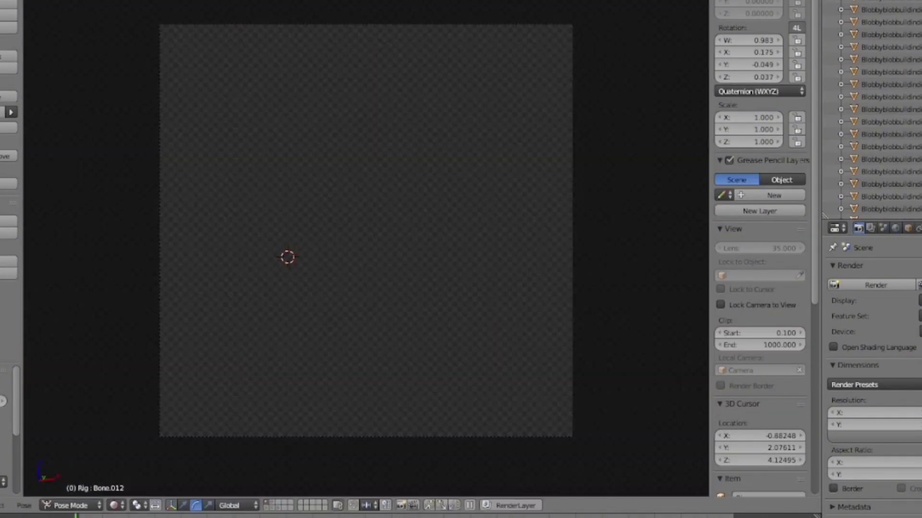
{"action": "key", "text": "shift+z"}
{"action": "right_click", "coordinate": [495, 268]}
{"action": "right_click", "coordinate": [496, 264]}
{"action": "key", "text": "r"}
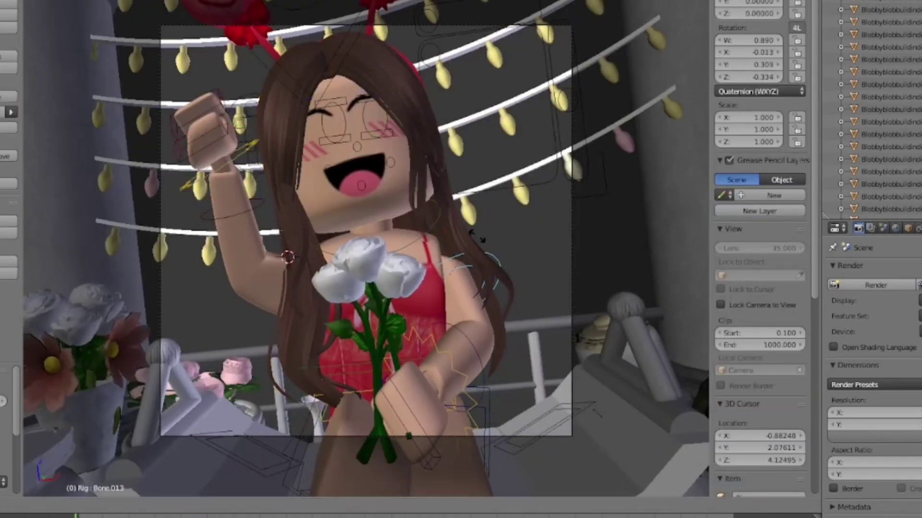
Step: Adjust the rotation of the hand bones that grip the bouquet stems
{"action": "right_click", "coordinate": [447, 352]}
{"action": "scroll", "coordinate": [422, 374], "scroll_direction": "up", "scroll_amount": 2}
{"action": "scroll", "coordinate": [413, 379], "scroll_direction": "down", "scroll_amount": 2}
{"action": "left_click_drag", "start_coordinate": [398, 388], "coordinate": [402, 391]}
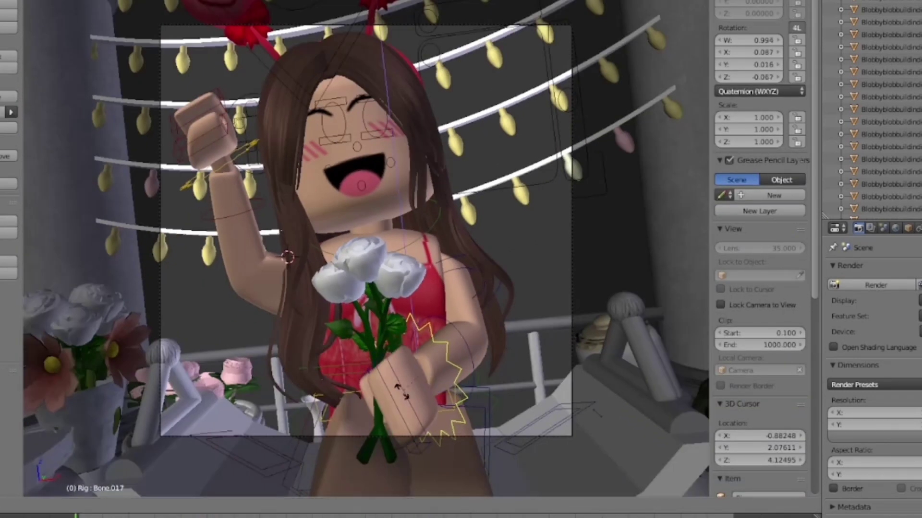
{"action": "right_click", "coordinate": [408, 410]}
{"action": "scroll", "coordinate": [405, 413], "scroll_direction": "up", "scroll_amount": 2}
{"action": "scroll", "coordinate": [384, 432], "scroll_direction": "down", "scroll_amount": 1}
{"action": "left_click_drag", "start_coordinate": [370, 434], "coordinate": [372, 444]}
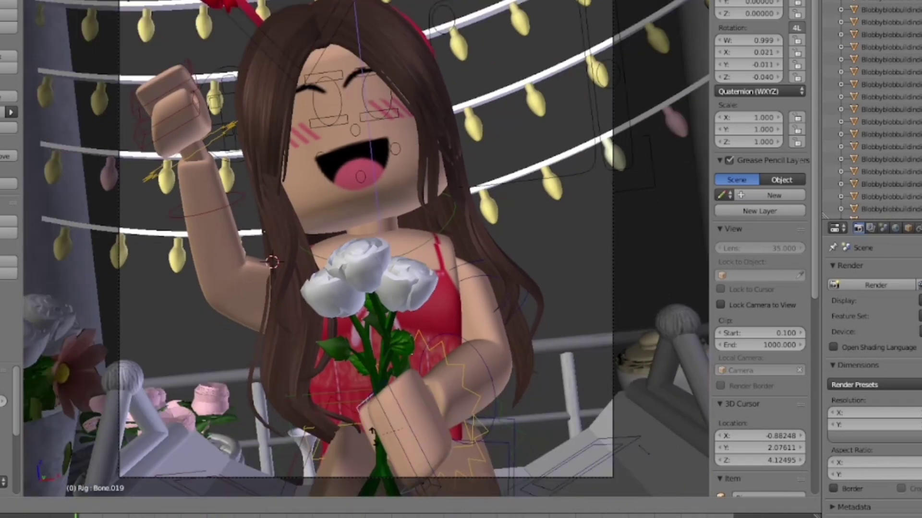
Step: Rotate the forearm of the bouquet arm and turn the rig's lower torso slightly
{"action": "scroll", "coordinate": [434, 269], "scroll_direction": "down", "scroll_amount": 2}
{"action": "right_click", "coordinate": [434, 269]}
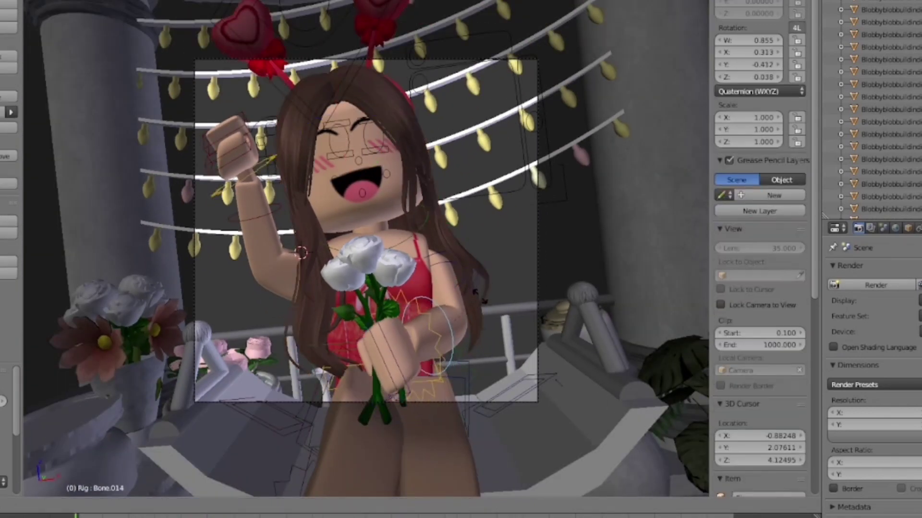
{"action": "left_click_drag", "start_coordinate": [357, 377], "coordinate": [362, 377]}
{"action": "scroll", "coordinate": [364, 380], "scroll_direction": "down", "scroll_amount": 1}
{"action": "scroll", "coordinate": [364, 380], "scroll_direction": "up", "scroll_amount": 1}
{"action": "scroll", "coordinate": [362, 377], "scroll_direction": "down", "scroll_amount": 1}
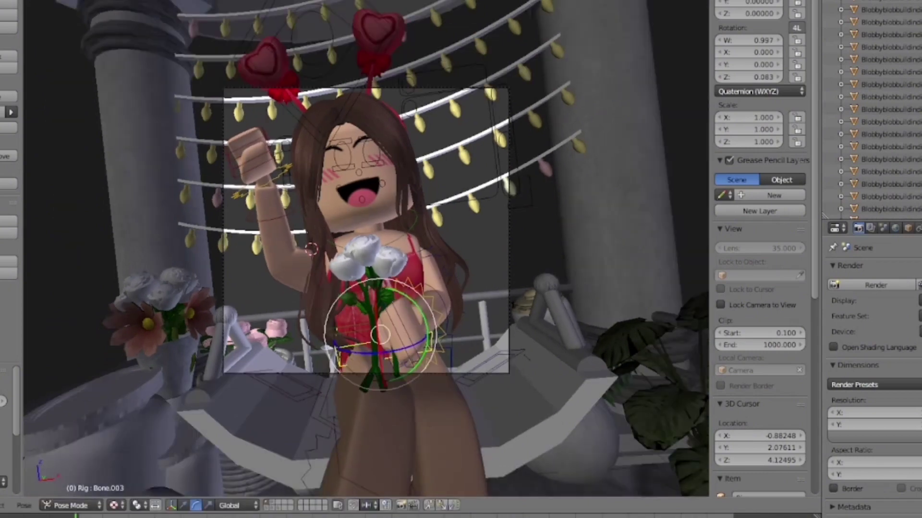
Step: Rotate the single white rose to fit the character's hand and check it in the rendered preview
{"action": "scroll", "coordinate": [366, 231], "scroll_direction": "up", "scroll_amount": 2}
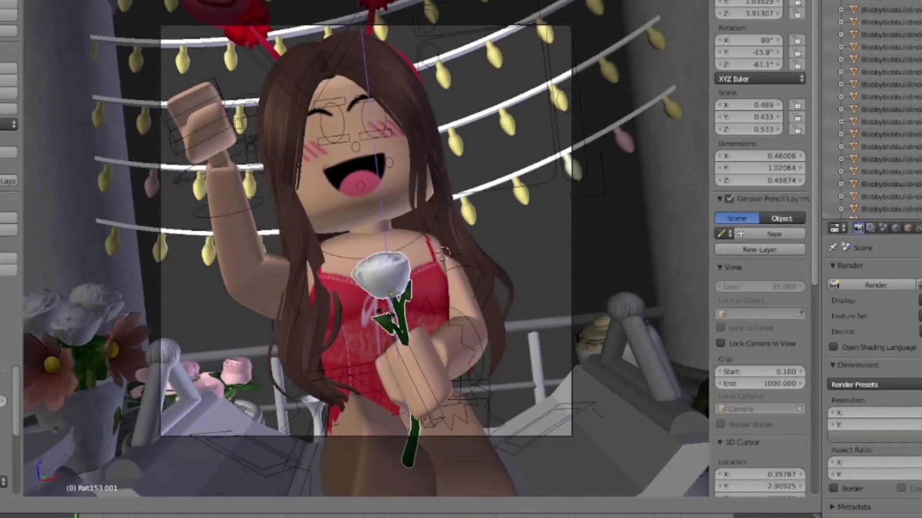
{"action": "left_click_drag", "start_coordinate": [437, 284], "coordinate": [438, 279]}
{"action": "scroll", "coordinate": [438, 278], "scroll_direction": "down", "scroll_amount": 1}
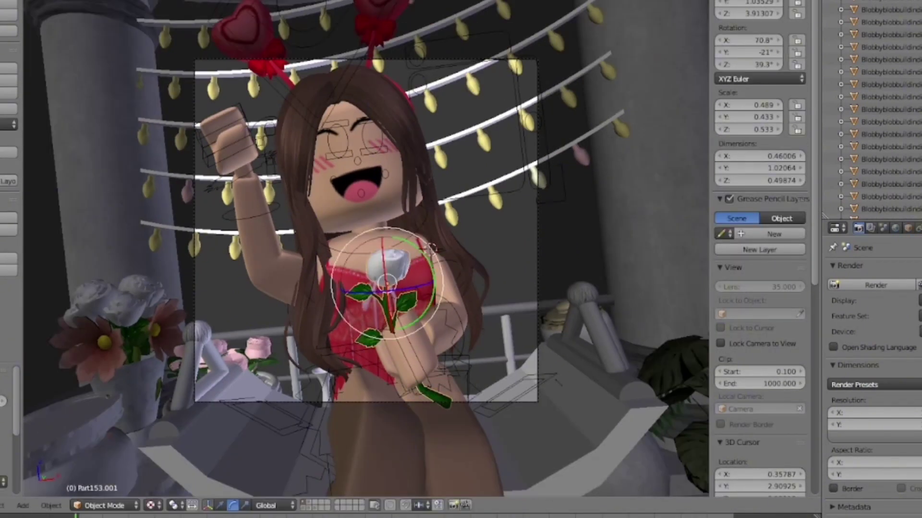
{"action": "left_click", "coordinate": [151, 505]}
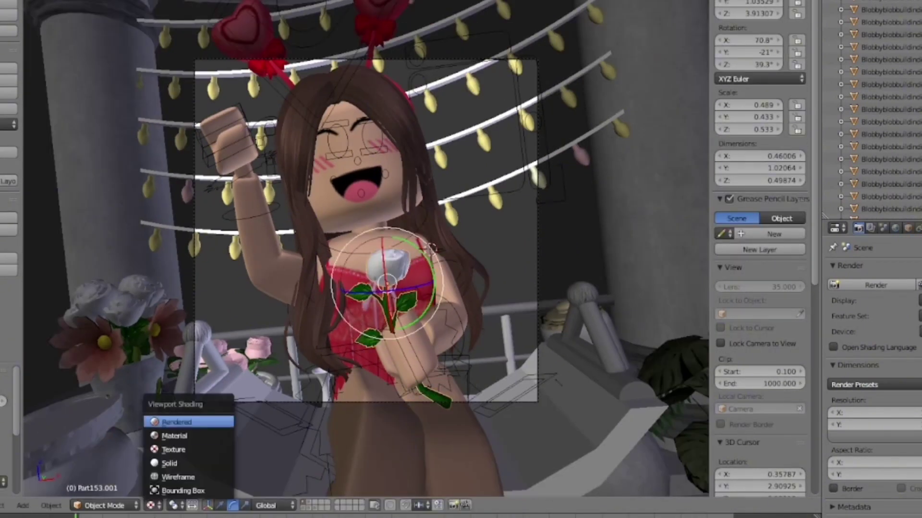
{"action": "left_click", "coordinate": [185, 422]}
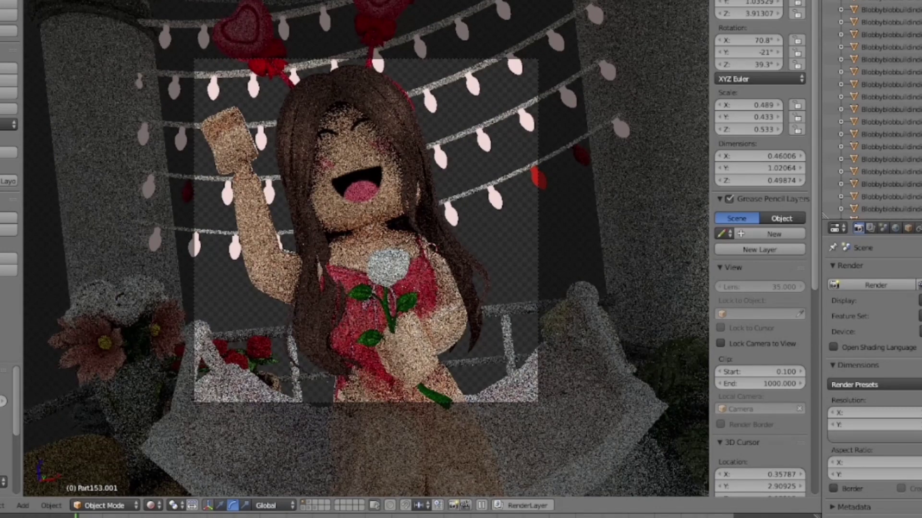
{"action": "left_click", "coordinate": [151, 505]}
{"action": "left_click", "coordinate": [192, 465]}
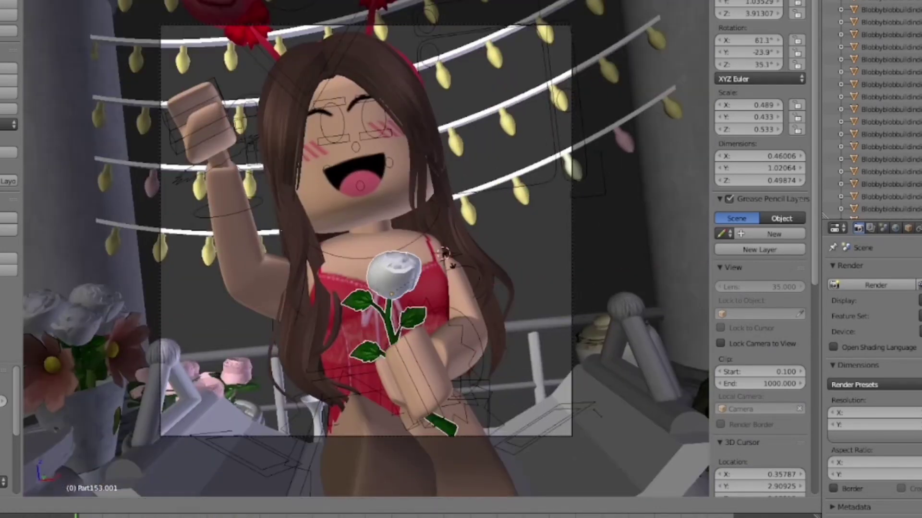
Step: Rotate the upper arm of the arm holding the rose to adjust the hand's position at the chest
{"action": "left_click", "coordinate": [386, 254]}
{"action": "right_click", "coordinate": [463, 262]}
{"action": "key", "text": "r"}
{"action": "left_click", "coordinate": [423, 283]}
{"action": "scroll", "coordinate": [422, 284], "scroll_direction": "down", "scroll_amount": 1}
{"action": "scroll", "coordinate": [422, 286], "scroll_direction": "up", "scroll_amount": 2}
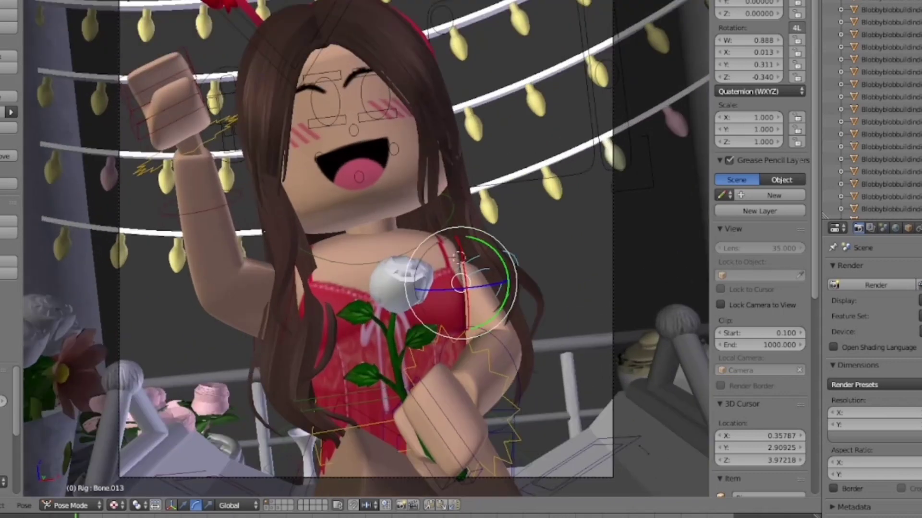
{"action": "key", "text": "r"}
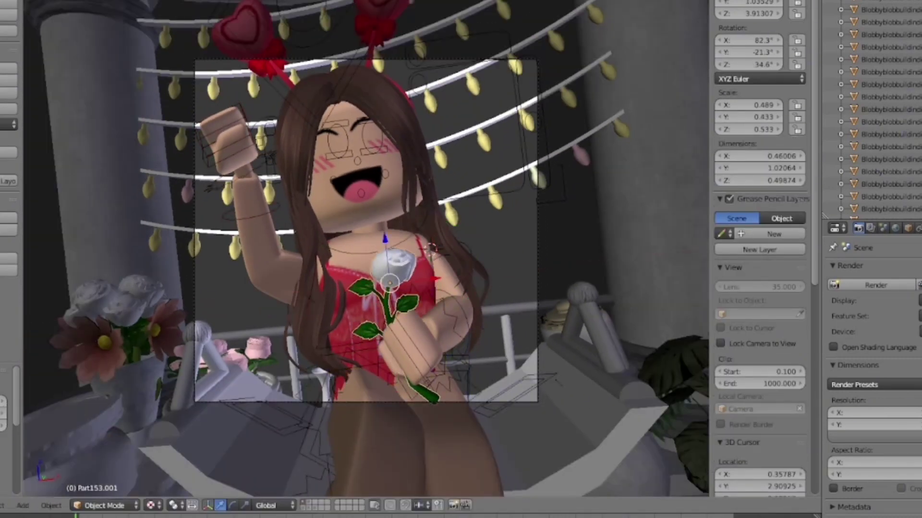
Step: Move the rose along its axes so its stem passes through the fist and check it in the rendered preview
{"action": "left_click", "coordinate": [232, 505]}
{"action": "scroll", "coordinate": [367, 250], "scroll_direction": "up", "scroll_amount": 1}
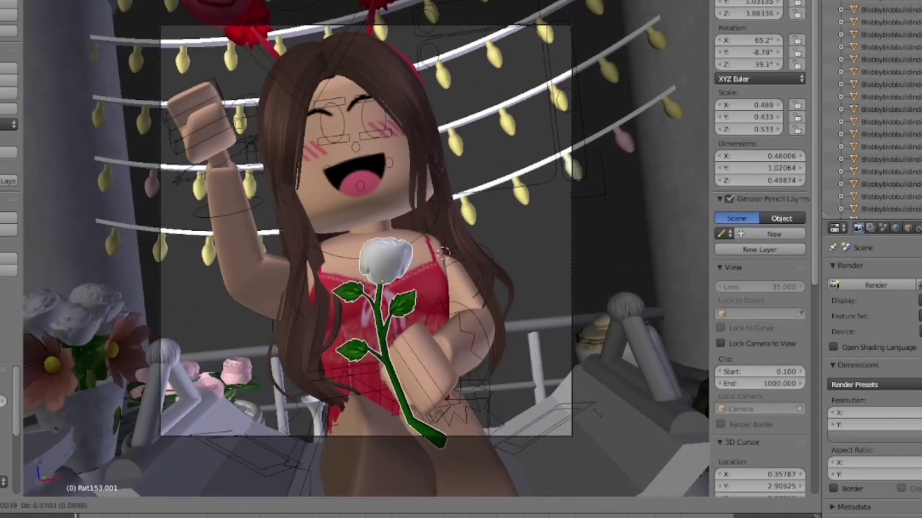
{"action": "left_click_drag", "start_coordinate": [382, 280], "coordinate": [443, 297]}
{"action": "left_click", "coordinate": [345, 297]}
{"action": "left_click", "coordinate": [150, 506]}
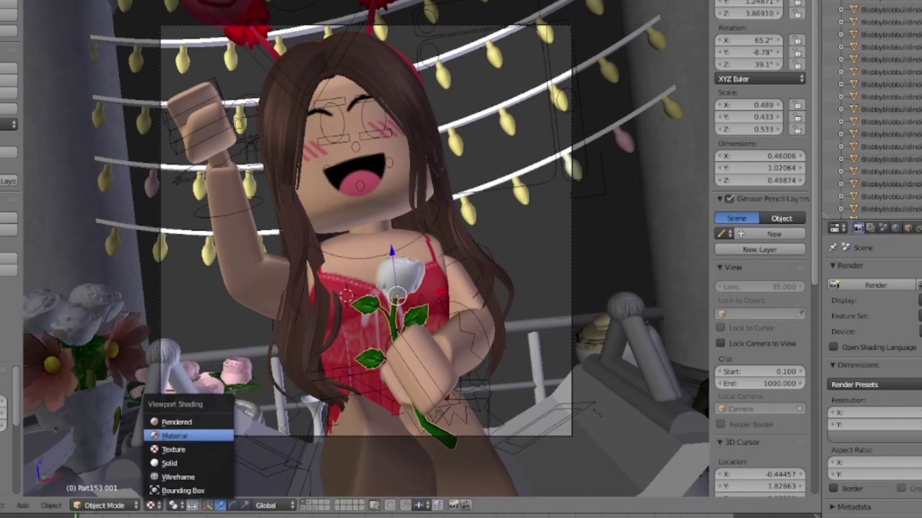
{"action": "left_click", "coordinate": [188, 420]}
{"action": "key", "text": "shift+z"}
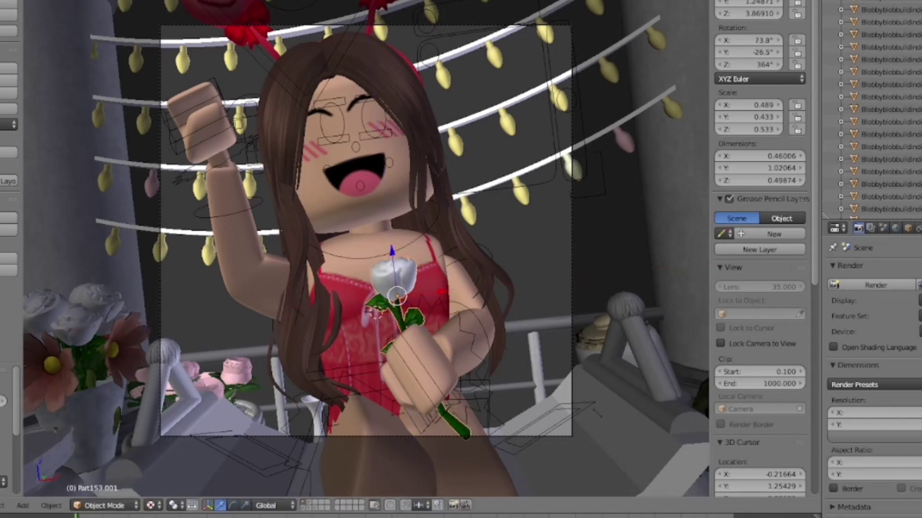
Step: Shift the rotated rose sideways within the fist, previewing the rendered result between moves
{"action": "left_click_drag", "start_coordinate": [442, 291], "coordinate": [423, 294]}
{"action": "left_click", "coordinate": [150, 506]}
{"action": "left_click", "coordinate": [188, 421]}
{"action": "left_click", "coordinate": [150, 505]}
{"action": "left_click", "coordinate": [187, 444]}
{"action": "left_click", "coordinate": [361, 263]}
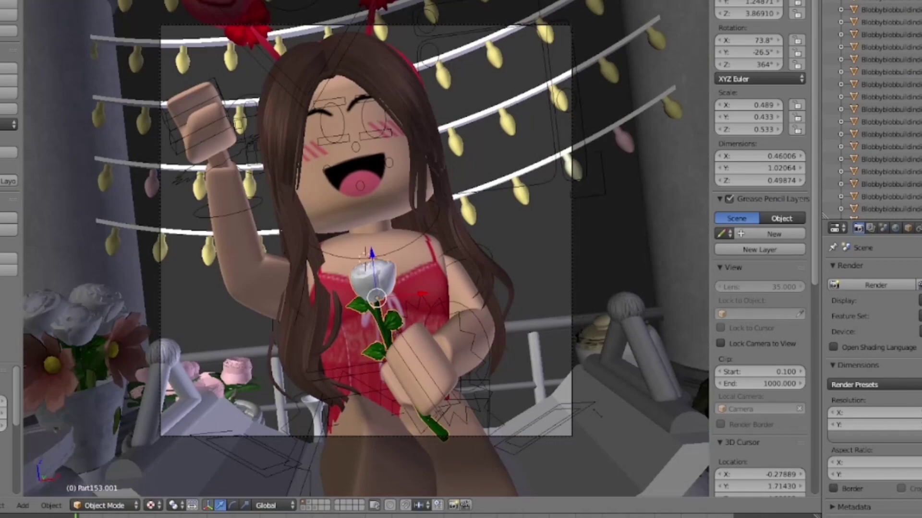
{"action": "left_click_drag", "start_coordinate": [420, 287], "coordinate": [425, 287]}
Step: Refine the rotation of the bones in the hand gripping the rose so it closes around the stem
{"action": "right_click", "coordinate": [432, 388]}
{"action": "right_click", "coordinate": [391, 381]}
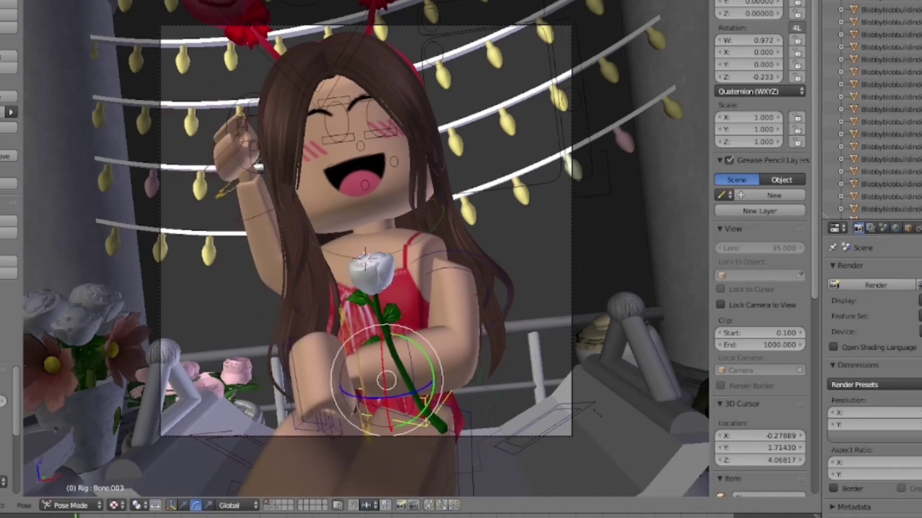
{"action": "scroll", "coordinate": [432, 413], "scroll_direction": "up", "scroll_amount": 2}
{"action": "right_click", "coordinate": [442, 449]}
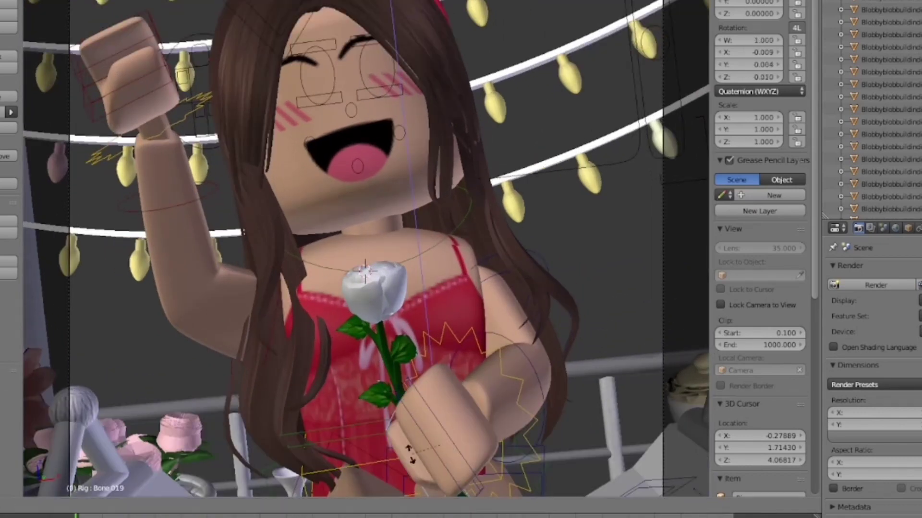
{"action": "right_click", "coordinate": [411, 454]}
{"action": "scroll", "coordinate": [422, 423], "scroll_direction": "down", "scroll_amount": 1}
{"action": "right_click", "coordinate": [431, 401]}
{"action": "scroll", "coordinate": [422, 365], "scroll_direction": "down", "scroll_amount": 1}
{"action": "right_click", "coordinate": [406, 336]}
{"action": "left_click_drag", "start_coordinate": [411, 368], "coordinate": [411, 366]}
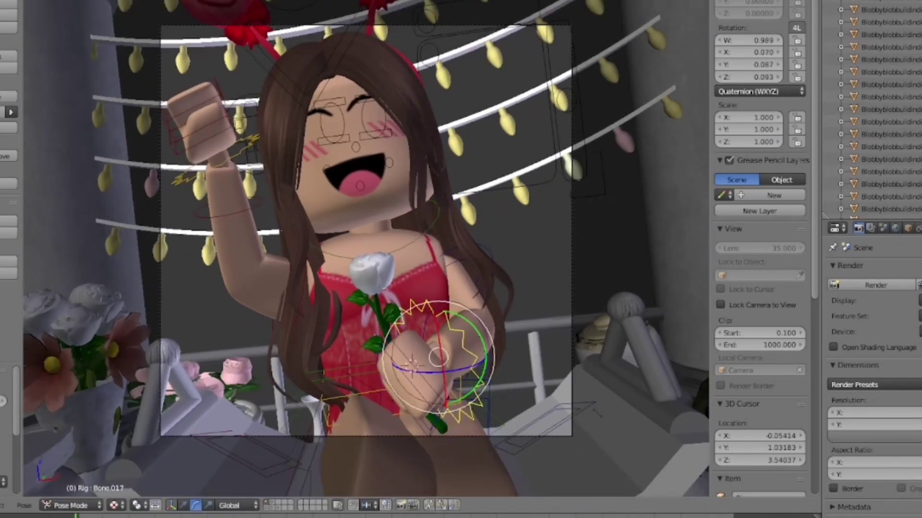
Step: Rotate the rose-holding hand again and realign the white rose with the grip
{"action": "left_click_drag", "start_coordinate": [457, 312], "coordinate": [458, 314]}
{"action": "scroll", "coordinate": [457, 315], "scroll_direction": "down", "scroll_amount": 1}
{"action": "right_click", "coordinate": [383, 317]}
{"action": "scroll", "coordinate": [383, 317], "scroll_direction": "up", "scroll_amount": 1}
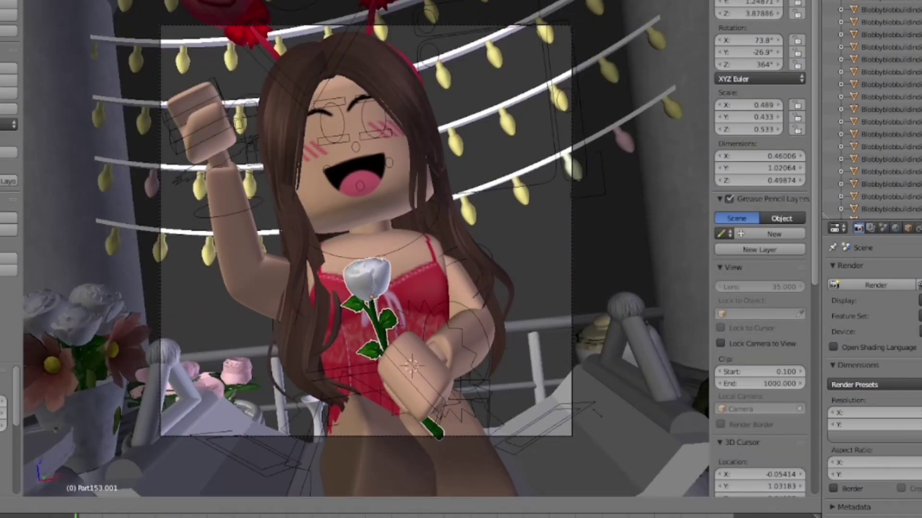
{"action": "right_click", "coordinate": [460, 332]}
{"action": "left_click", "coordinate": [195, 506]}
{"action": "left_click_drag", "start_coordinate": [432, 349], "coordinate": [438, 345]}
Step: Check the hand and single rose in the rendered preview, then return to textured shading
{"action": "scroll", "coordinate": [438, 344], "scroll_direction": "down", "scroll_amount": 1}
{"action": "scroll", "coordinate": [438, 344], "scroll_direction": "up", "scroll_amount": 1}
{"action": "left_click", "coordinate": [117, 506]}
{"action": "left_click", "coordinate": [142, 422]}
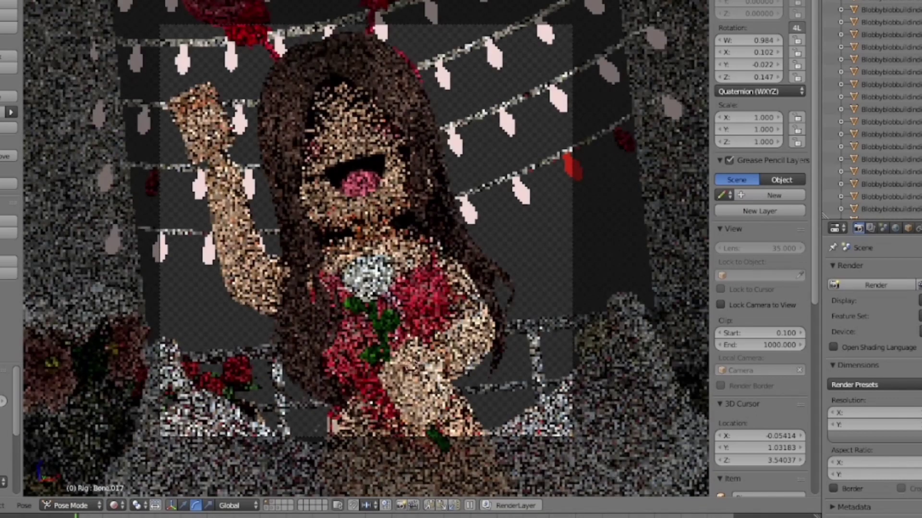
{"action": "left_click", "coordinate": [113, 506]}
{"action": "left_click", "coordinate": [144, 443]}
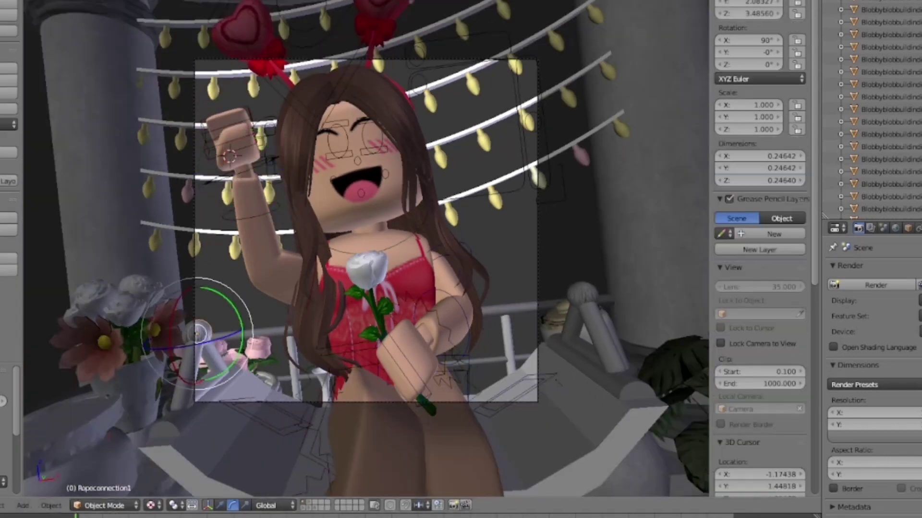
Step: Tilt the raised hand outward by rotating its bone on the rig
{"action": "right_click", "coordinate": [194, 330]}
{"action": "left_click_drag", "start_coordinate": [348, 136], "coordinate": [351, 143]}
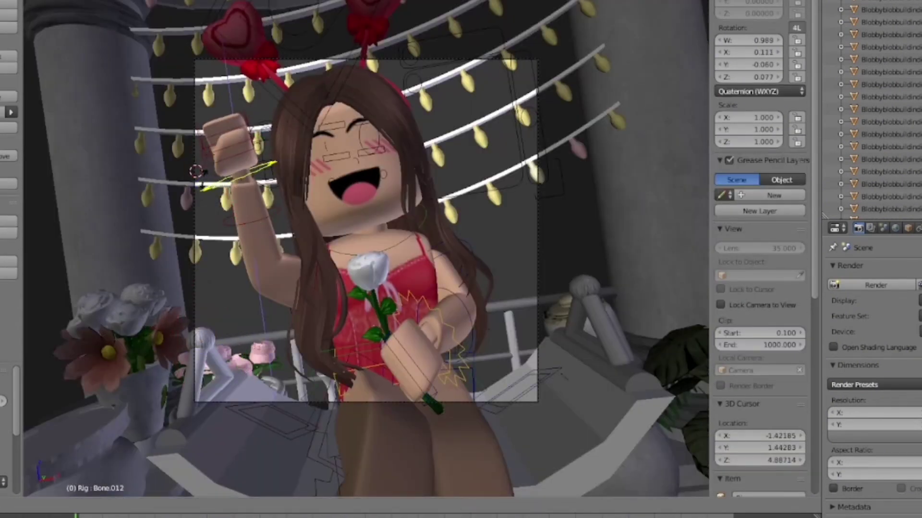
{"action": "left_click", "coordinate": [205, 178]}
Step: Place the 3D cursor beside the character and add a UV sphere there
{"action": "left_click", "coordinate": [42, 284]}
{"action": "right_click", "coordinate": [307, 250]}
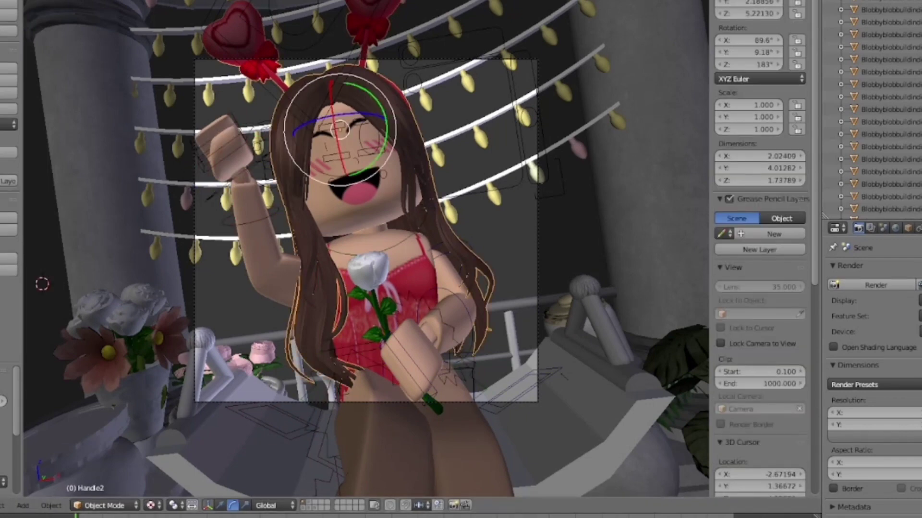
{"action": "key", "text": "shift+a"}
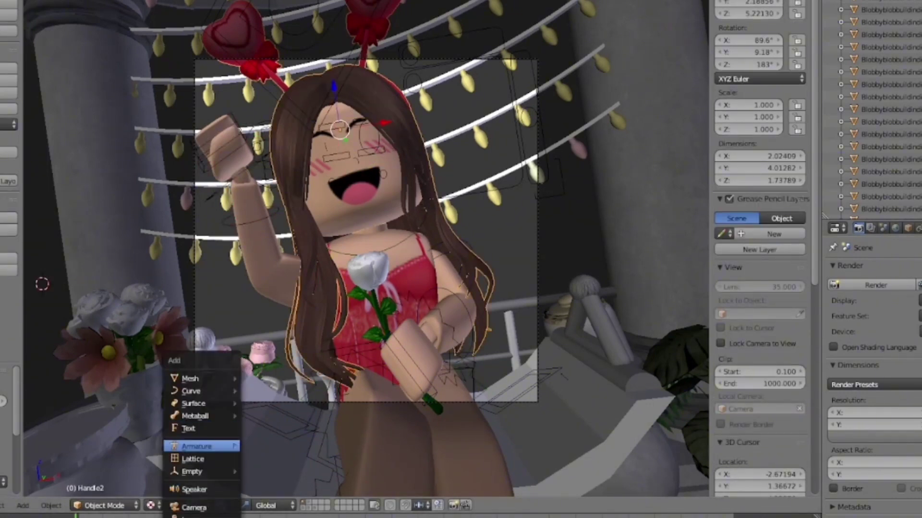
{"action": "mouse_move", "coordinate": [202, 378]}
{"action": "left_click", "coordinate": [276, 415]}
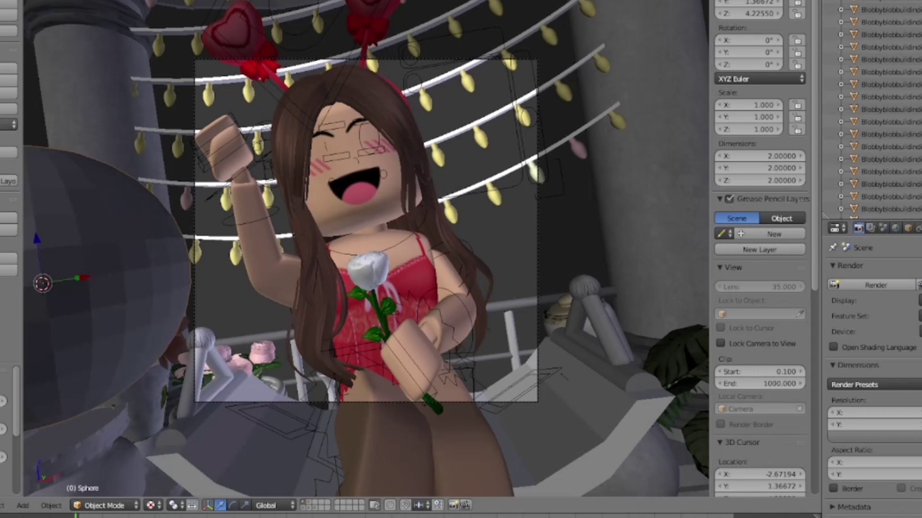
Step: Move the sphere beside the raised arm's elbow, rotate it slightly and scale it down to about 0.195 units across
{"action": "left_click", "coordinate": [2, 152]}
{"action": "left_click", "coordinate": [6, 124]}
{"action": "left_click", "coordinate": [10, 154]}
{"action": "left_click", "coordinate": [7, 15]}
{"action": "key", "text": "Return"}
{"action": "left_click_drag", "start_coordinate": [86, 277], "coordinate": [263, 250]}
{"action": "key", "text": "r"}
{"action": "key", "text": "Return"}
{"action": "key", "text": "s"}
{"action": "key", "text": "Return"}
{"action": "key", "text": "s"}
{"action": "key", "text": "Return"}
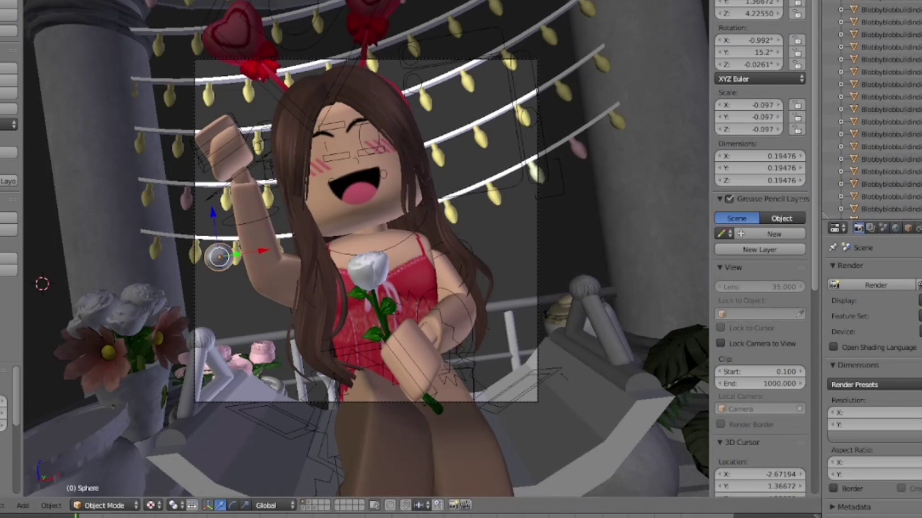
Step: Give the sphere a new material, split off a node editor for it and delete the default shader node
{"action": "left_click", "coordinate": [920, 228]}
{"action": "left_click", "coordinate": [916, 311]}
{"action": "left_click_drag", "start_coordinate": [1, 511], "coordinate": [1, 220]}
{"action": "left_click", "coordinate": [1, 212]}
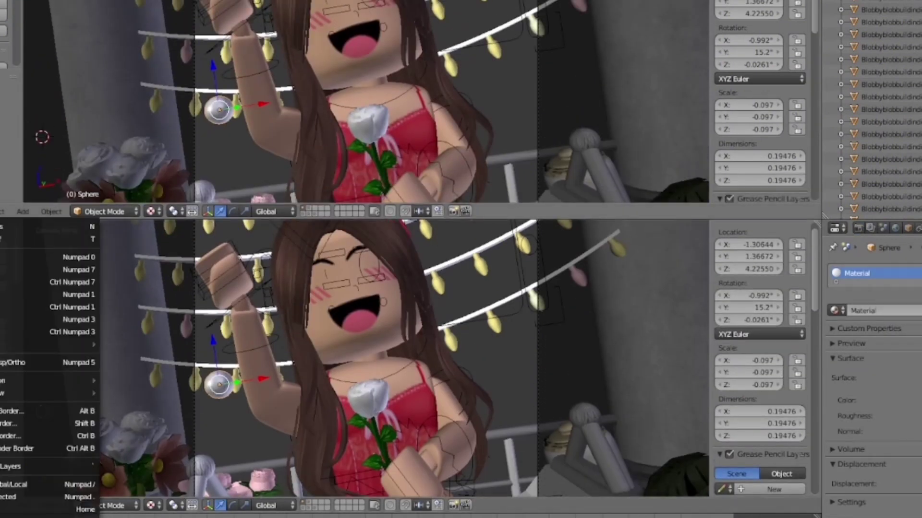
{"action": "left_click", "coordinate": [1, 336]}
{"action": "scroll", "coordinate": [312, 78], "scroll_direction": "up", "scroll_amount": 8}
{"action": "scroll", "coordinate": [312, 77], "scroll_direction": "up", "scroll_amount": 4}
{"action": "left_click", "coordinate": [206, 75]}
{"action": "key", "text": "x"}
Step: Add a Mix Shader node and connect its output to the Material Output's Surface input
{"action": "key", "text": "shift+a"}
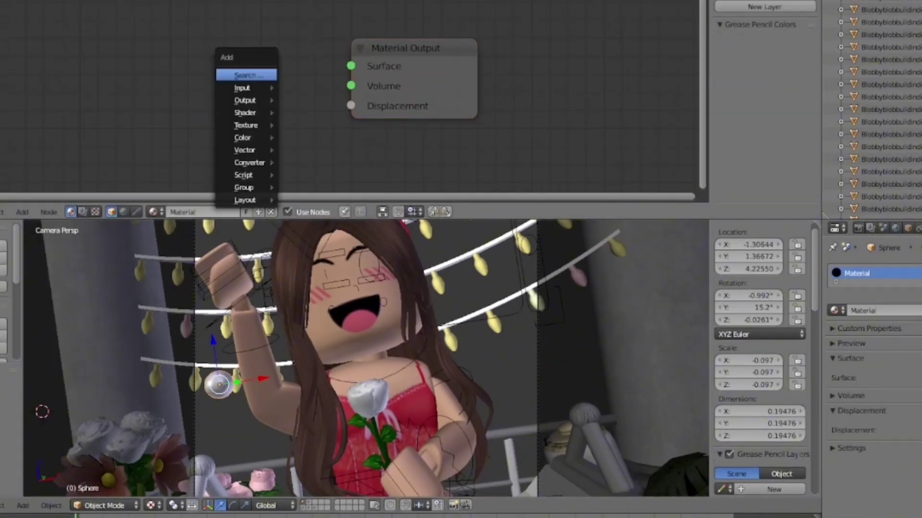
{"action": "mouse_move", "coordinate": [261, 125]}
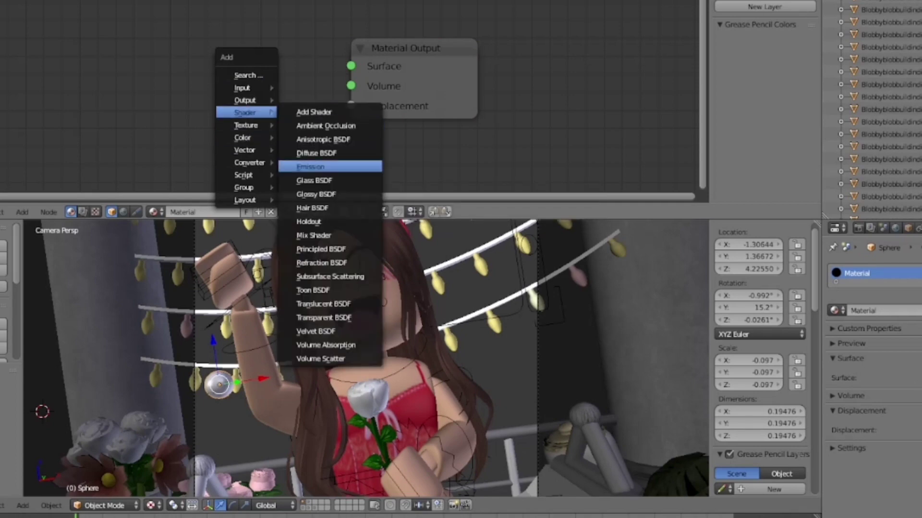
{"action": "mouse_move", "coordinate": [242, 88]}
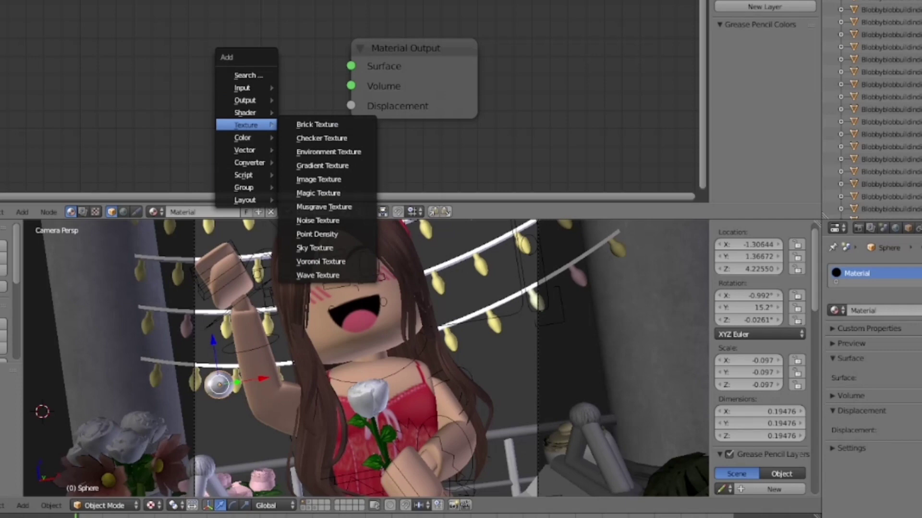
{"action": "mouse_move", "coordinate": [250, 162]}
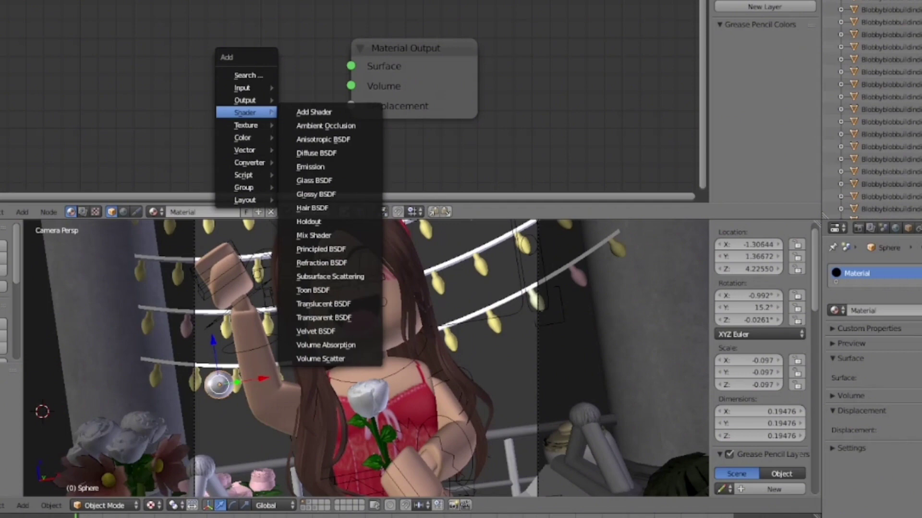
{"action": "left_click", "coordinate": [313, 235]}
{"action": "left_click", "coordinate": [190, 38]}
{"action": "left_click_drag", "start_coordinate": [315, 69], "coordinate": [351, 66]}
Step: Add a Glass BSDF node and connect it to the Mix Shader's second shader input
{"action": "key", "text": "shift+a"}
{"action": "mouse_move", "coordinate": [168, 124]}
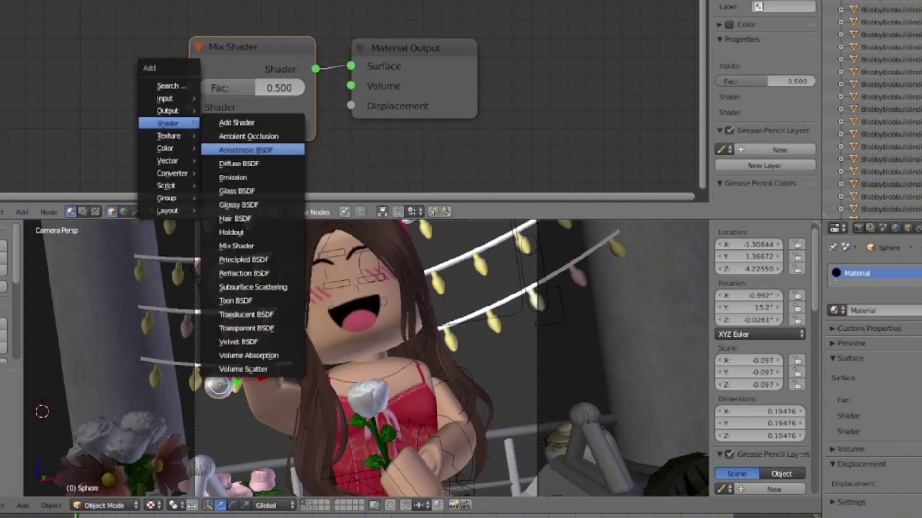
{"action": "left_click", "coordinate": [237, 191]}
{"action": "left_click", "coordinate": [6, 85]}
{"action": "left_click_drag", "start_coordinate": [142, 116], "coordinate": [191, 127]}
Step: Connect a new Transparent BSDF to the Mix Shader's first shader input and close the node editor area
{"action": "key", "text": "shift+a"}
{"action": "mouse_move", "coordinate": [160, 140]}
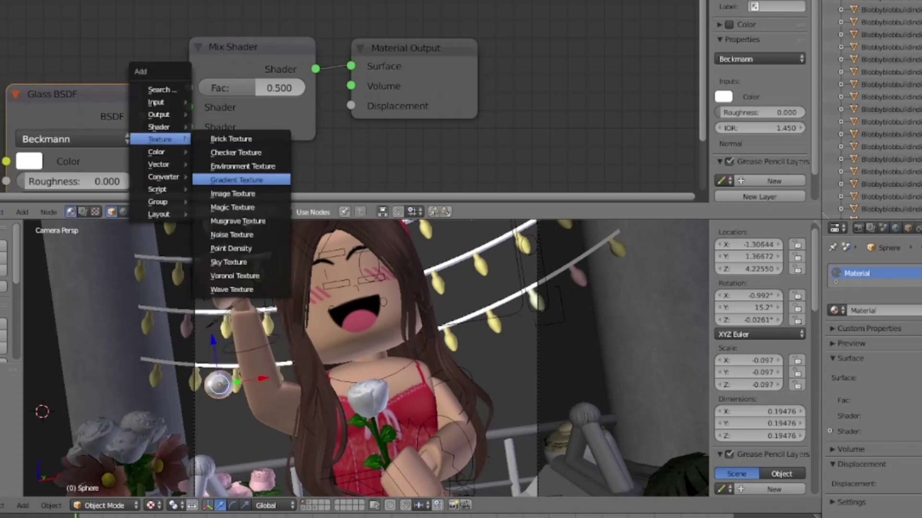
{"action": "left_click", "coordinate": [238, 332]}
{"action": "left_click", "coordinate": [6, 13]}
{"action": "left_click_drag", "start_coordinate": [142, 43], "coordinate": [189, 106]}
{"action": "left_click_drag", "start_coordinate": [288, 220], "coordinate": [288, 1]}
Step: Duplicate the sphere among the string lights beside the head, and place a second, smaller copy beside the hair at chest height
{"action": "scroll", "coordinate": [366, 249], "scroll_direction": "down", "scroll_amount": 2}
{"action": "scroll", "coordinate": [366, 249], "scroll_direction": "up", "scroll_amount": 3}
{"action": "key", "text": "shift+d"}
{"action": "left_click", "coordinate": [514, 86]}
{"action": "key", "text": "shift+d"}
{"action": "left_click", "coordinate": [538, 244]}
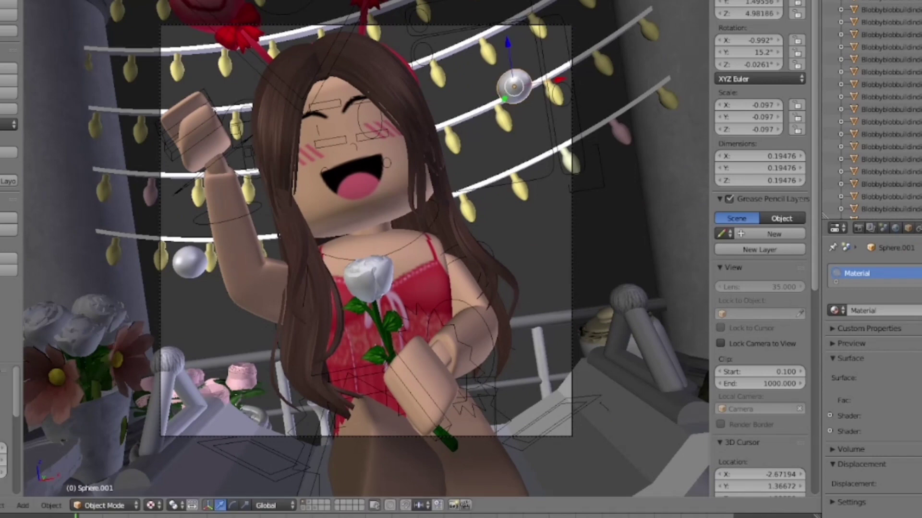
{"action": "key", "text": "s"}
{"action": "left_click", "coordinate": [538, 244]}
Step: Duplicate the sphere beside the base of the headband's heart and scale the copy down
{"action": "key", "text": "shift+d"}
{"action": "left_click", "coordinate": [240, 57]}
{"action": "key", "text": "s"}
{"action": "left_click", "coordinate": [524, 96]}
Step: Move the original sphere outward and slightly down, to the edge of the camera frame beside the raised elbow
{"action": "right_click", "coordinate": [190, 263]}
{"action": "left_click_drag", "start_coordinate": [185, 218], "coordinate": [187, 245]}
{"action": "left_click", "coordinate": [222, 279]}
{"action": "left_click_drag", "start_coordinate": [235, 282], "coordinate": [214, 286]}
{"action": "key", "text": "Return"}
Step: Check the spheres in a rendered preview and place a copy about 0.172 units across in the camera frame's lower-right corner
{"action": "left_click", "coordinate": [151, 506]}
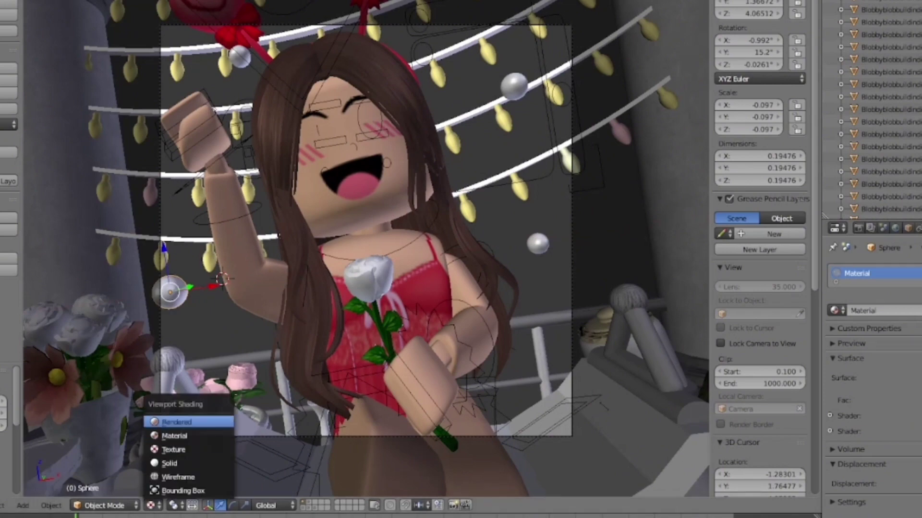
{"action": "left_click", "coordinate": [176, 422]}
{"action": "left_click", "coordinate": [858, 228]}
{"action": "left_click", "coordinate": [150, 506]}
{"action": "left_click", "coordinate": [176, 450]}
{"action": "key", "text": "shift+d"}
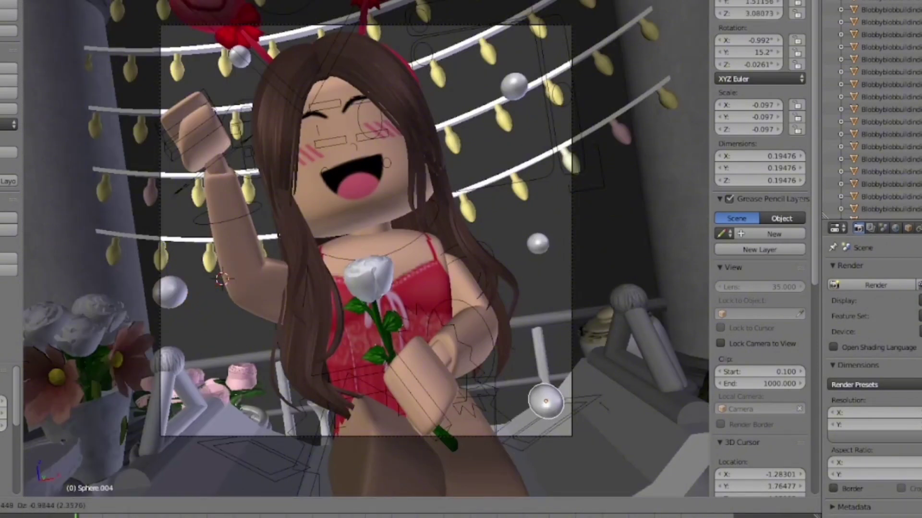
{"action": "key", "text": "Return"}
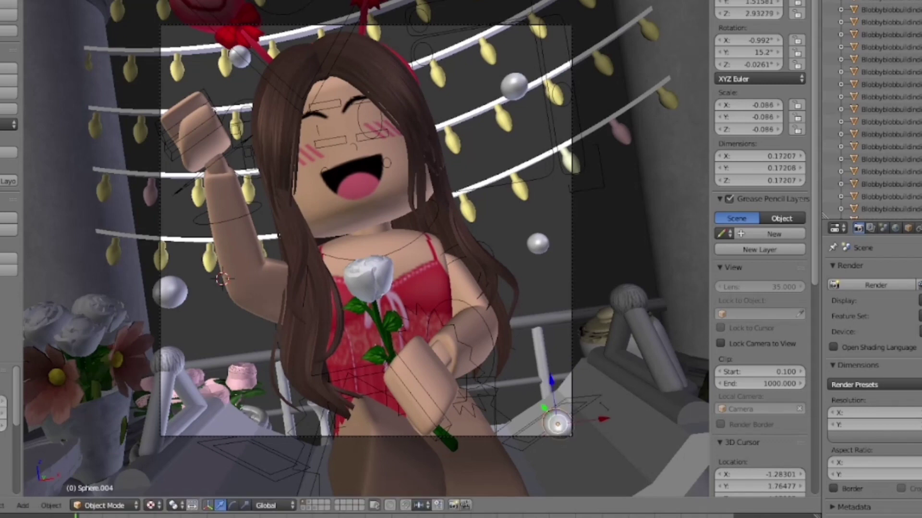
Step: Add a path curve and a Bezier circle at the 3D cursor beside the raised arm's elbow
{"action": "key", "text": "shift+a"}
{"action": "mouse_move", "coordinate": [206, 313]}
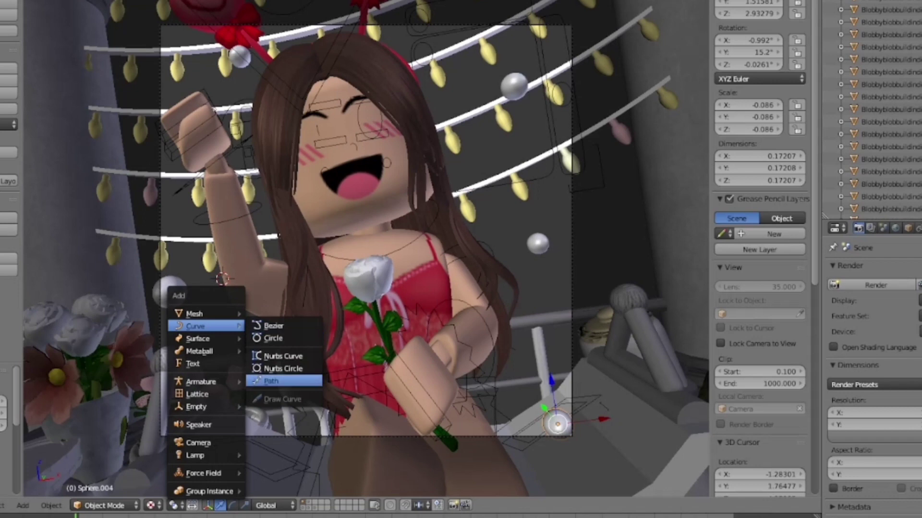
{"action": "left_click", "coordinate": [271, 381]}
{"action": "key", "text": "shift+a"}
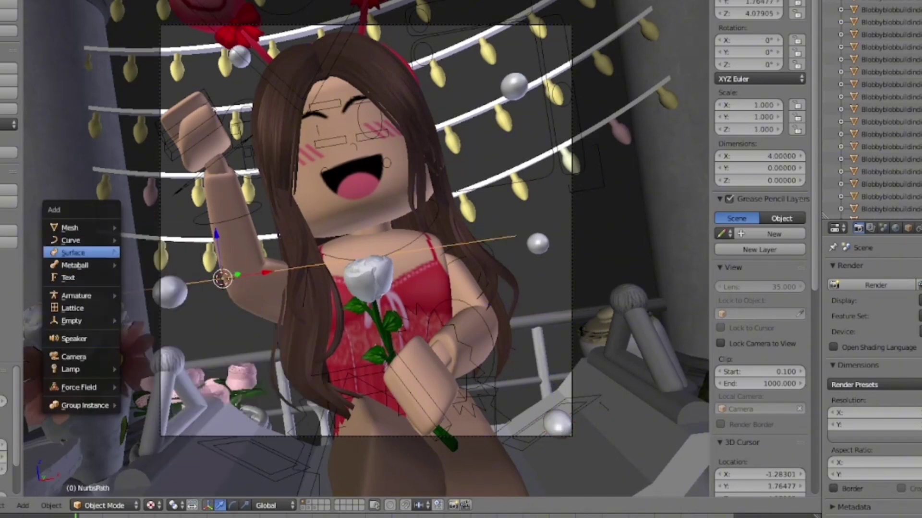
{"action": "mouse_move", "coordinate": [72, 227]}
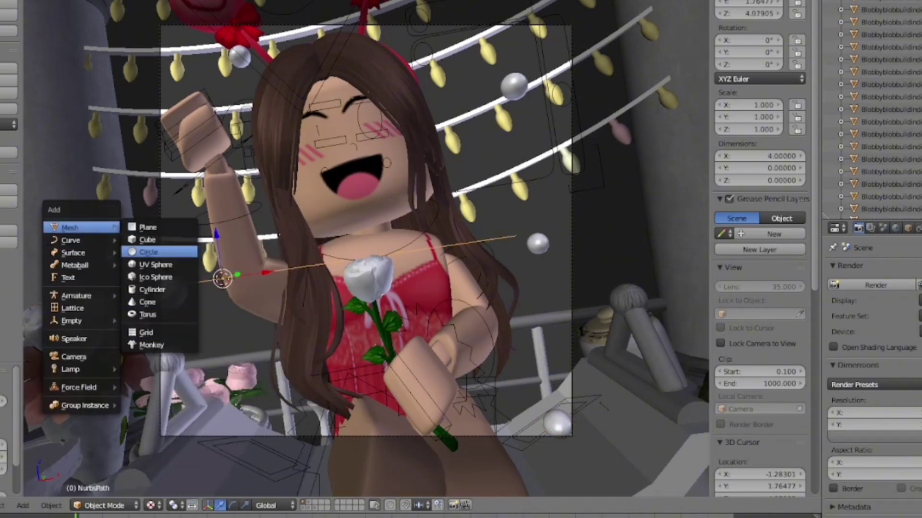
{"action": "left_click", "coordinate": [144, 240]}
Step: Use the Bezier circle as the path's bevel object and create a second path in the same place
{"action": "left_click", "coordinate": [920, 228]}
{"action": "left_click", "coordinate": [920, 228]}
{"action": "scroll", "coordinate": [878, 365], "scroll_direction": "down", "scroll_amount": 4}
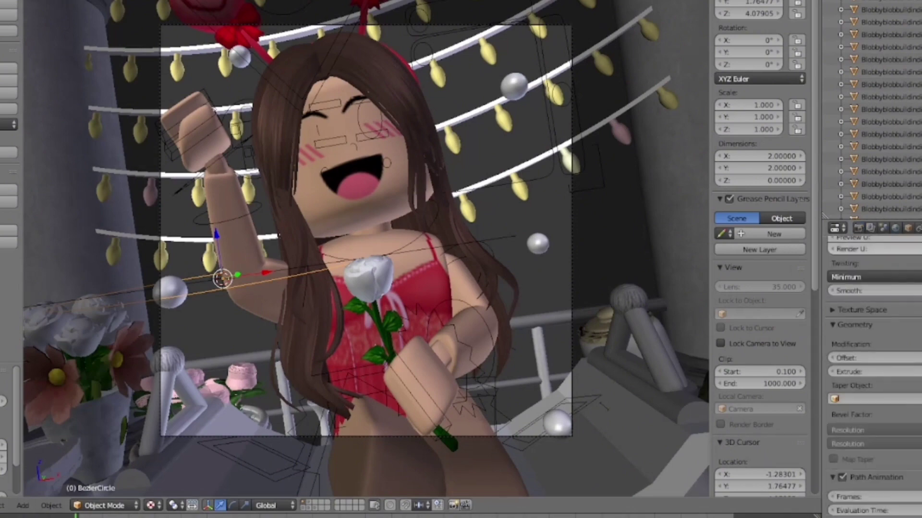
{"action": "scroll", "coordinate": [879, 365], "scroll_direction": "up", "scroll_amount": 4}
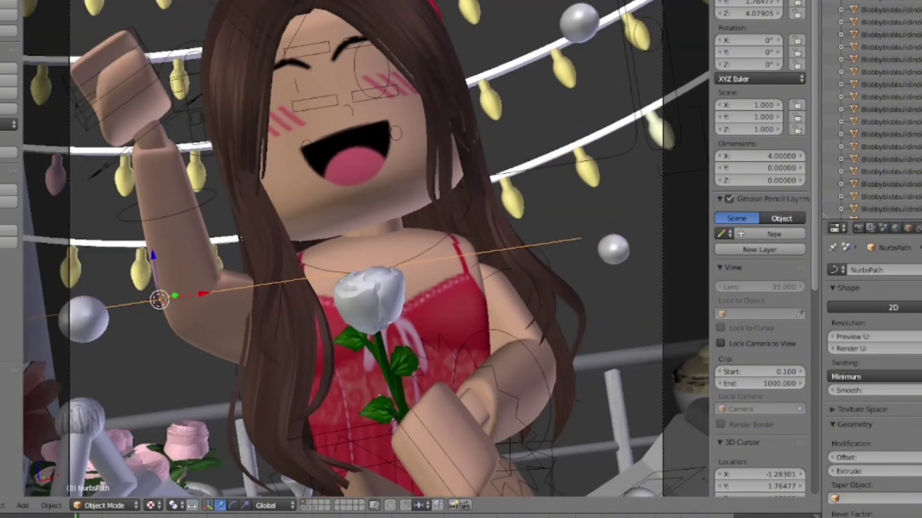
{"action": "key", "text": "shift+a"}
{"action": "mouse_move", "coordinate": [85, 391]}
{"action": "left_click", "coordinate": [148, 446]}
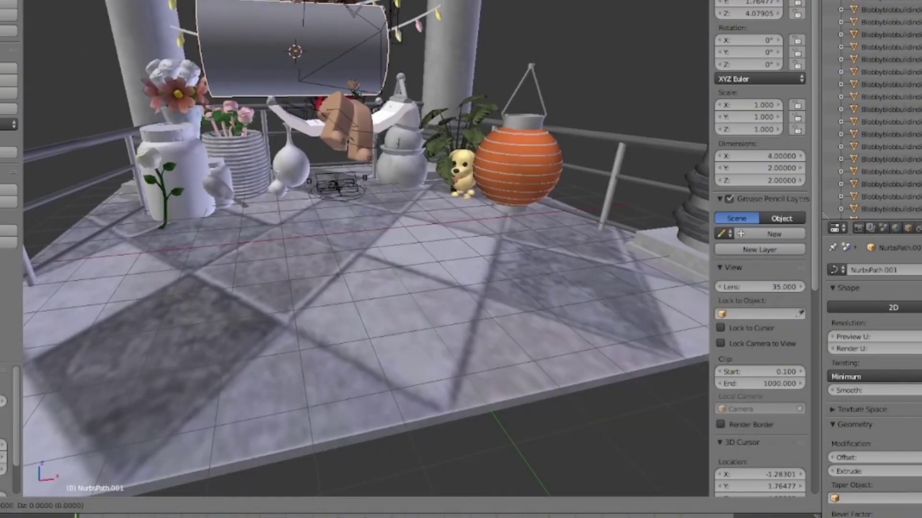
Step: Scale the Bezier circle down to about 0.026 units across to thin the beveled paths into wires
{"action": "key", "text": "shift+f"}
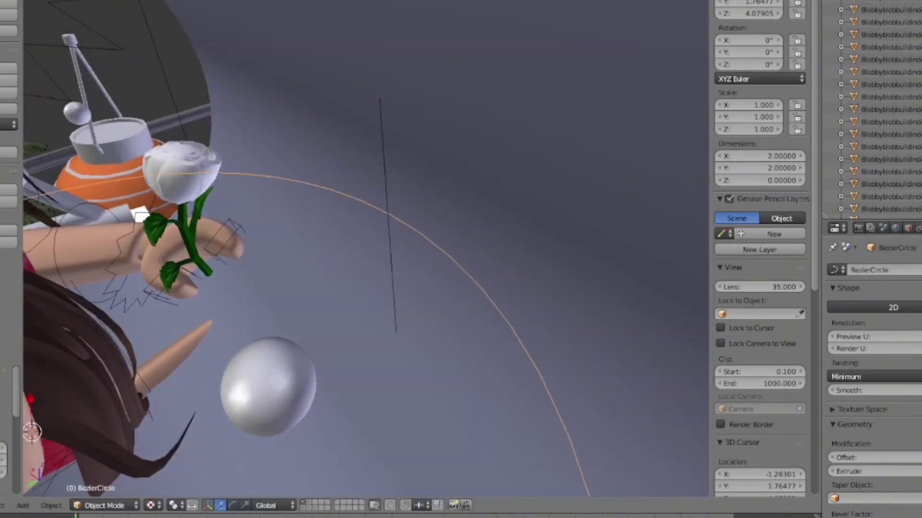
{"action": "left_click", "coordinate": [1, 506]}
{"action": "left_click", "coordinate": [10, 461]}
{"action": "left_click", "coordinate": [7, 125]}
{"action": "left_click", "coordinate": [10, 154]}
{"action": "key", "text": "s"}
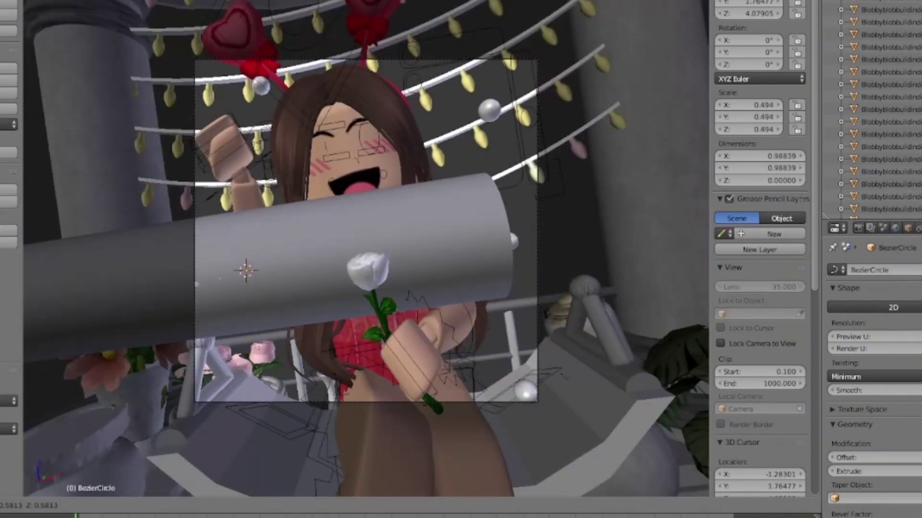
{"action": "left_click", "coordinate": [246, 271]}
{"action": "scroll", "coordinate": [246, 271], "scroll_direction": "up", "scroll_amount": 3}
{"action": "key", "text": "s"}
{"action": "left_click", "coordinate": [215, 239]}
{"action": "key", "text": "s"}
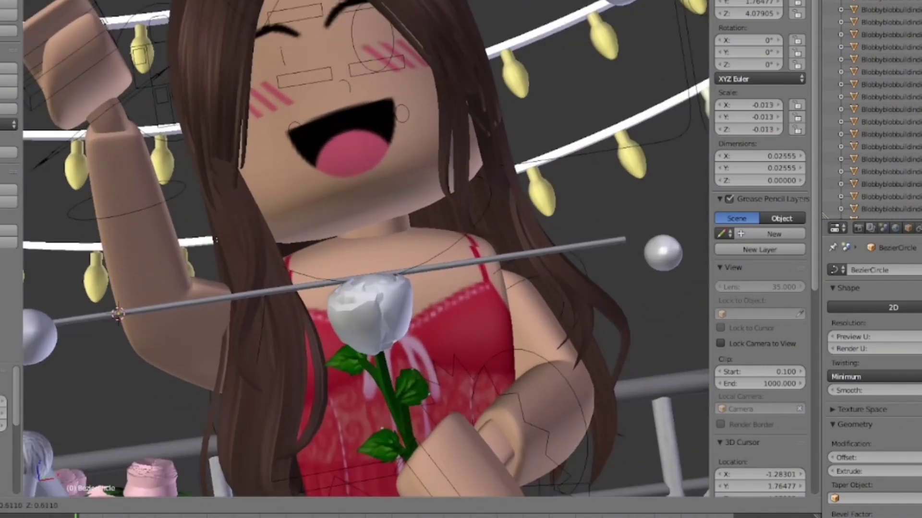
{"action": "key", "text": "Return"}
Step: Enter Edit Mode on the second path, lower its outer end point, raise one inner control point and lower another
{"action": "left_click", "coordinate": [104, 506]}
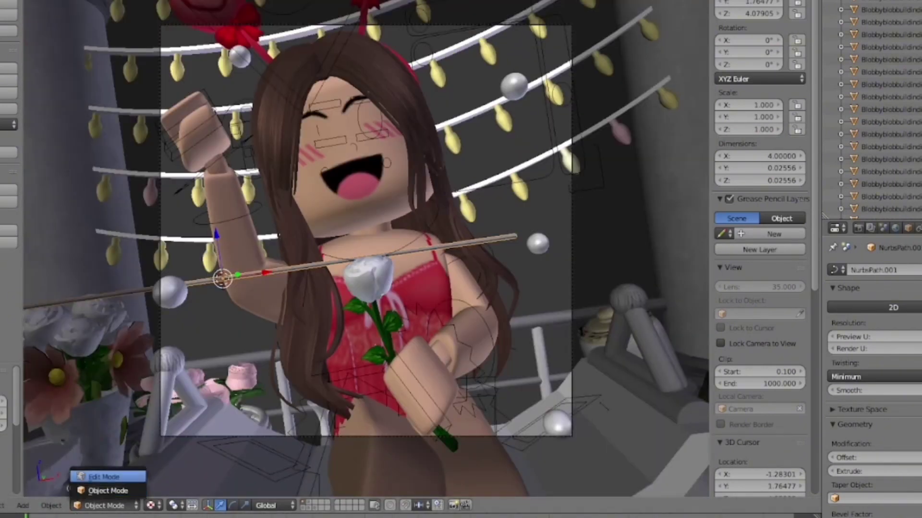
{"action": "left_click", "coordinate": [103, 477]}
{"action": "scroll", "coordinate": [366, 250], "scroll_direction": "up", "scroll_amount": 3}
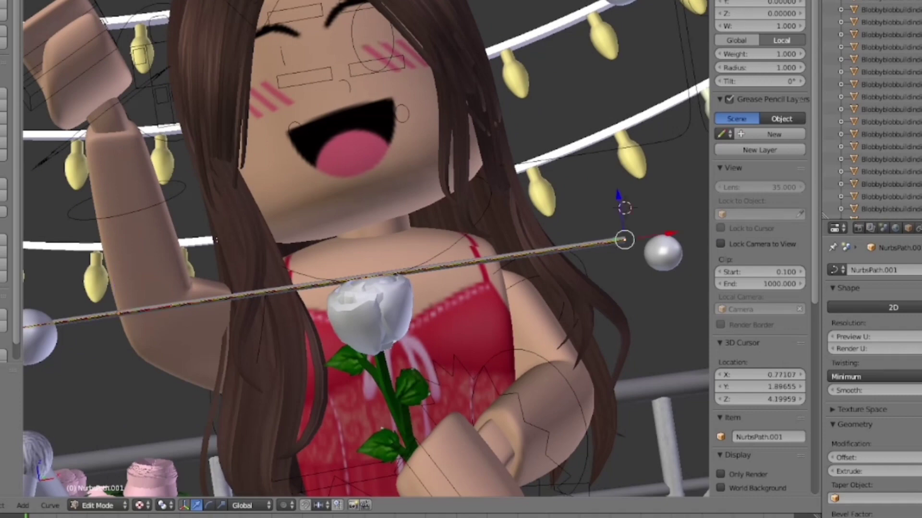
{"action": "left_click_drag", "start_coordinate": [619, 196], "coordinate": [631, 278]}
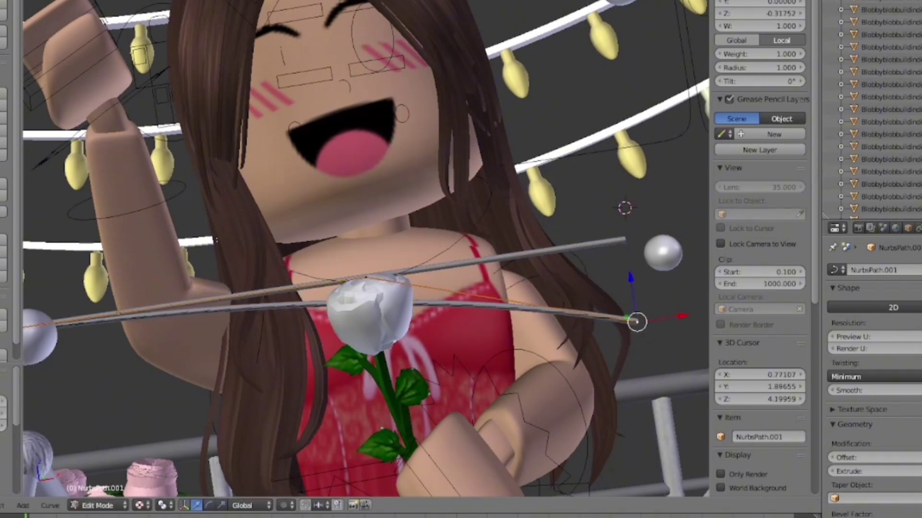
{"action": "left_click_drag", "start_coordinate": [359, 234], "coordinate": [348, 154]}
{"action": "right_click", "coordinate": [119, 313]}
{"action": "left_click_drag", "start_coordinate": [111, 269], "coordinate": [134, 420]}
Step: Adjust the position of the second path's raised control point over the character's mouth
{"action": "right_click", "coordinate": [354, 199]}
{"action": "key", "text": "g"}
{"action": "key", "text": "Return"}
{"action": "key", "text": "g"}
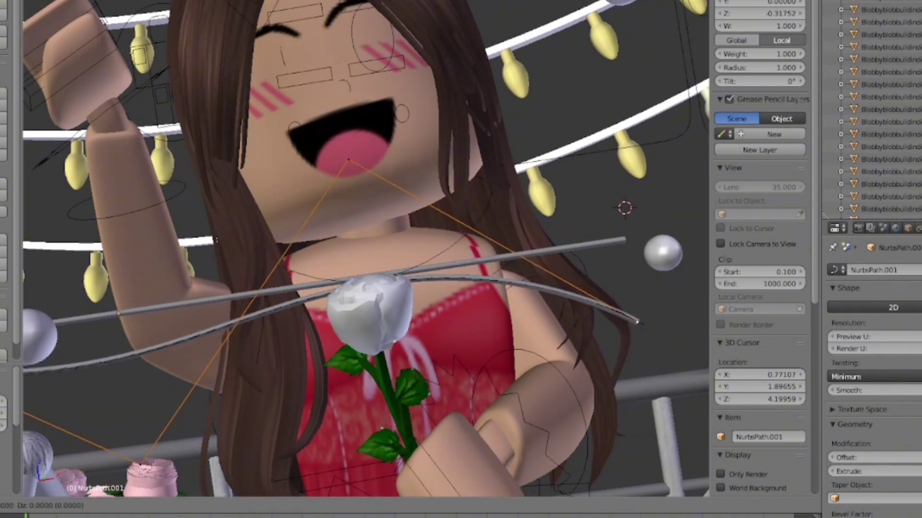
{"action": "key", "text": "Return"}
Step: Extrude the second path from its end into a heart-shaped loop with a trailing tail, repositioning the new points
{"action": "scroll", "coordinate": [366, 250], "scroll_direction": "down", "scroll_amount": 2}
{"action": "key", "text": "e"}
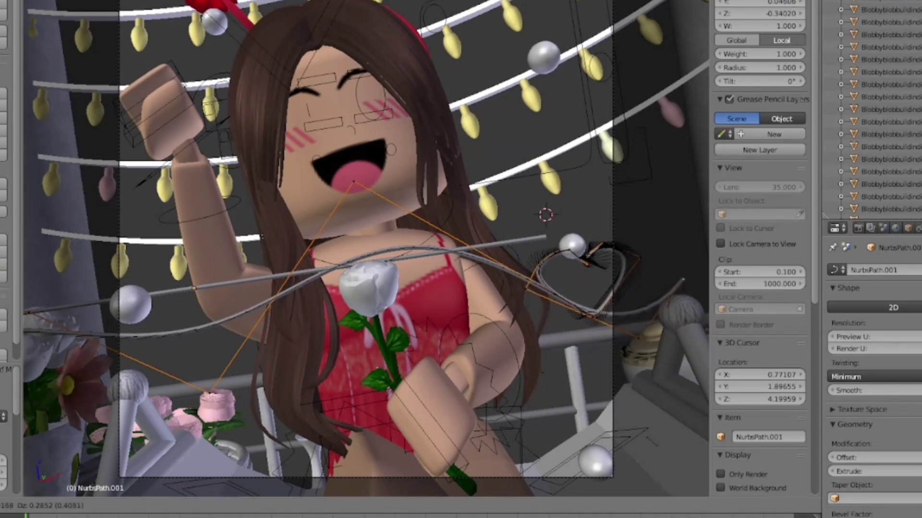
{"action": "key", "text": "Return"}
{"action": "key", "text": "g"}
{"action": "key", "text": "Return"}
{"action": "right_click", "coordinate": [665, 298]}
{"action": "key", "text": "g"}
{"action": "key", "text": "Return"}
{"action": "key", "text": "g"}
{"action": "key", "text": "Return"}
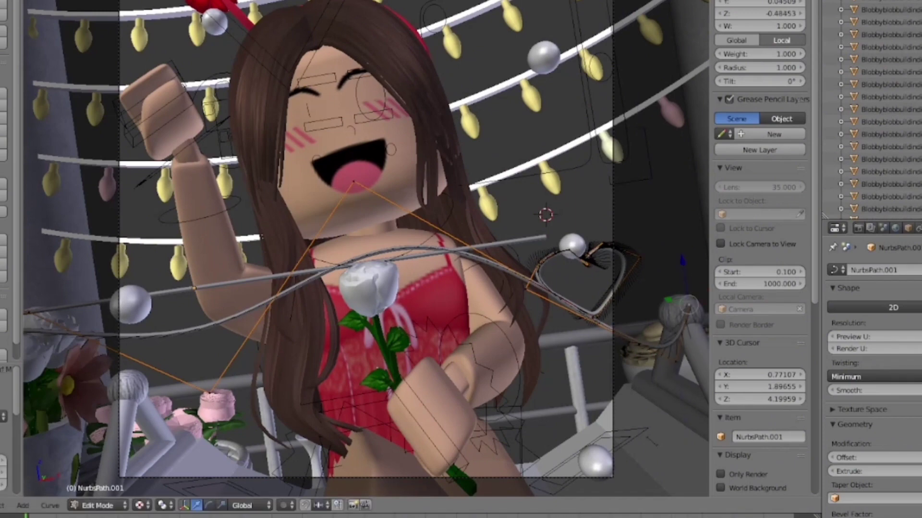
Step: Lower the selected tail point of the heart curve along Z and return to Object Mode
{"action": "scroll", "coordinate": [365, 249], "scroll_direction": "down", "scroll_amount": 2}
{"action": "key", "text": "g"}
{"action": "key", "text": "z"}
{"action": "key", "text": "Return"}
{"action": "scroll", "coordinate": [365, 250], "scroll_direction": "up", "scroll_amount": 3}
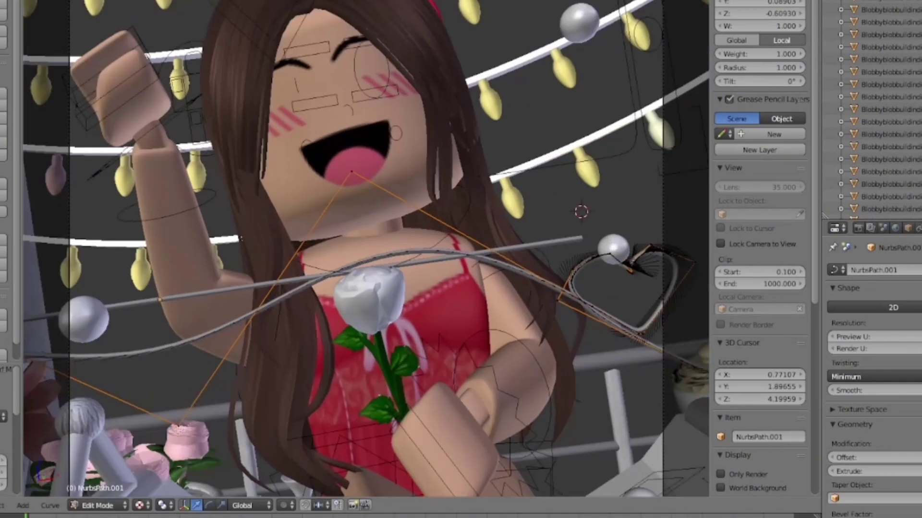
{"action": "scroll", "coordinate": [365, 250], "scroll_direction": "down", "scroll_amount": 2}
{"action": "key", "text": "Tab"}
Step: Shift the heart curve along X so the heart lies across the character's chest
{"action": "scroll", "coordinate": [365, 249], "scroll_direction": "up", "scroll_amount": 1}
{"action": "left_click", "coordinate": [9, 125]}
{"action": "left_click", "coordinate": [29, 154]}
{"action": "key", "text": "g"}
{"action": "key", "text": "x"}
{"action": "key", "text": "Return"}
{"action": "key", "text": "g"}
{"action": "key", "text": "x"}
{"action": "key", "text": "Return"}
Step: Move the heart curve along Y so it runs in front of the character's body
{"action": "left_click", "coordinate": [1, 505]}
{"action": "left_click", "coordinate": [29, 460]}
{"action": "scroll", "coordinate": [365, 250], "scroll_direction": "up", "scroll_amount": 3}
{"action": "key", "text": "g"}
{"action": "key", "text": "y"}
{"action": "key", "text": "Return"}
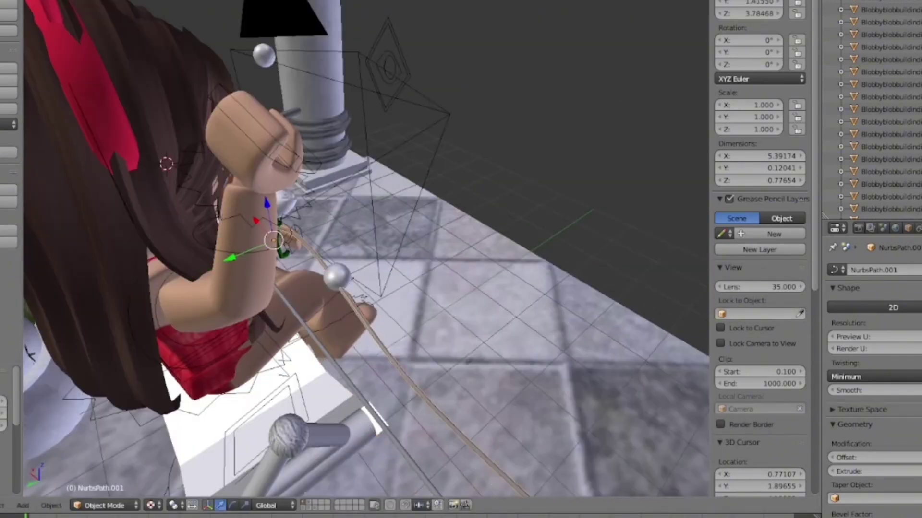
Step: Fine-tune the heart curve along X and Z from the camera view, placing the heart beside the white rose
{"action": "key", "text": "KP_0"}
{"action": "key", "text": "g"}
{"action": "key", "text": "x"}
{"action": "key", "text": "Return"}
{"action": "key", "text": "g"}
{"action": "key", "text": "z"}
{"action": "key", "text": "Return"}
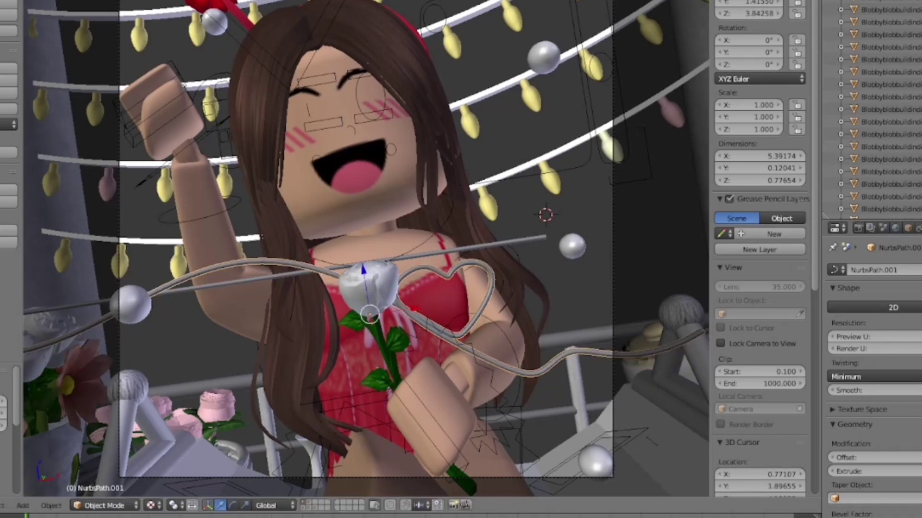
Step: Preview the scene in rendered shading and give the heart curve a new pink material
{"action": "left_click", "coordinate": [153, 505]}
{"action": "left_click", "coordinate": [187, 422]}
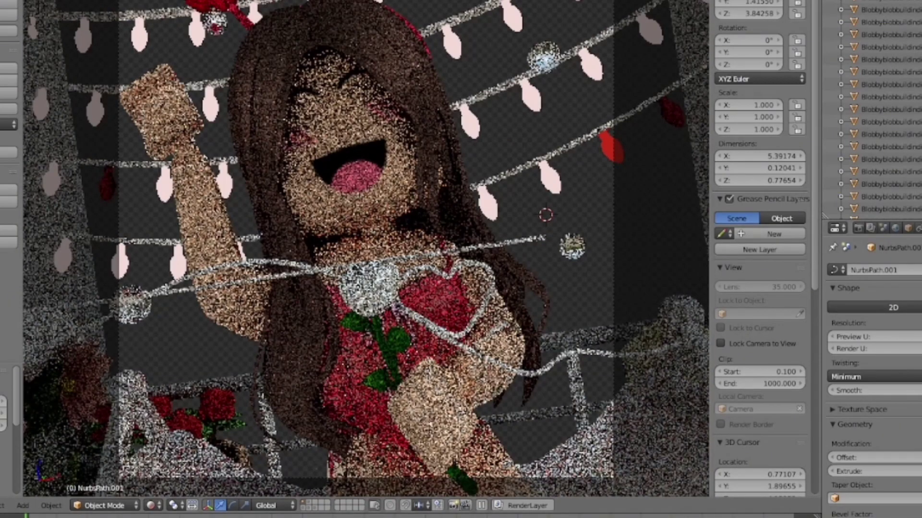
{"action": "left_click", "coordinate": [921, 228]}
{"action": "left_click", "coordinate": [912, 310]}
{"action": "key", "text": "ctrl+v"}
{"action": "left_click", "coordinate": [921, 413]}
{"action": "left_click", "coordinate": [921, 378]}
{"action": "left_click", "coordinate": [921, 423]}
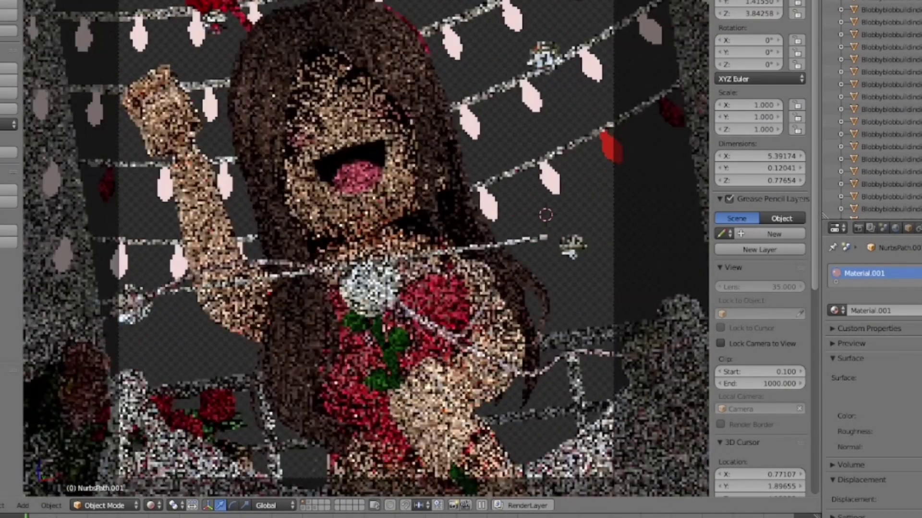
{"action": "scroll", "coordinate": [366, 235], "scroll_direction": "down", "scroll_amount": 1}
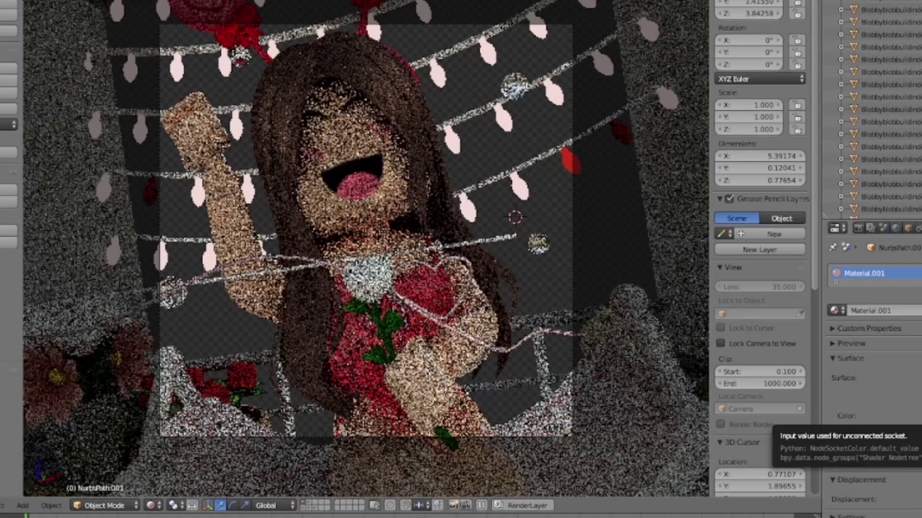
{"action": "key", "text": "ctrl+z"}
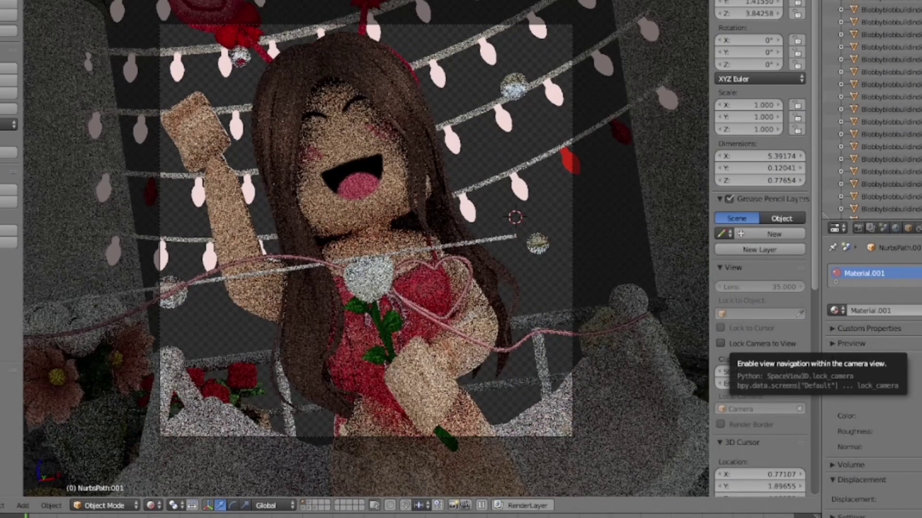
Step: Switch the viewport to Texture shading and lower a control point of the heart curve just below the heart in Edit Mode
{"action": "scroll", "coordinate": [761, 343], "scroll_direction": "down", "scroll_amount": 3}
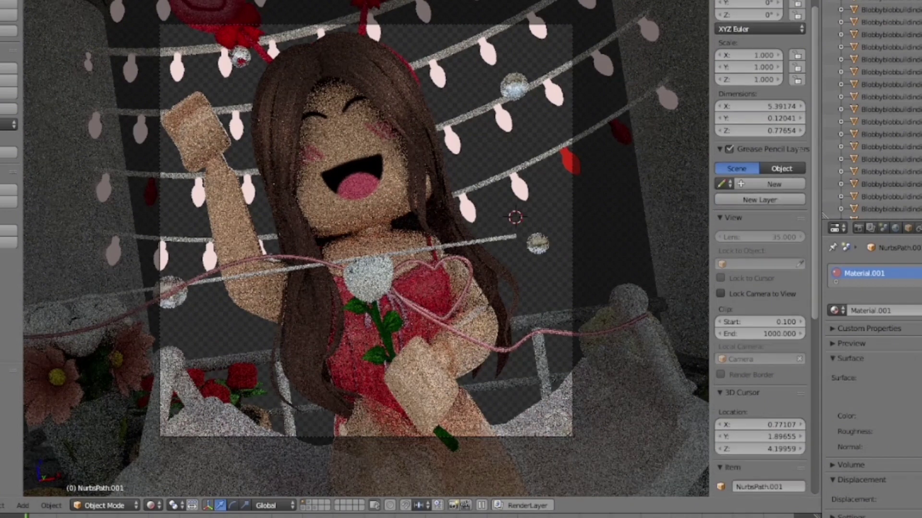
{"action": "left_click", "coordinate": [150, 506]}
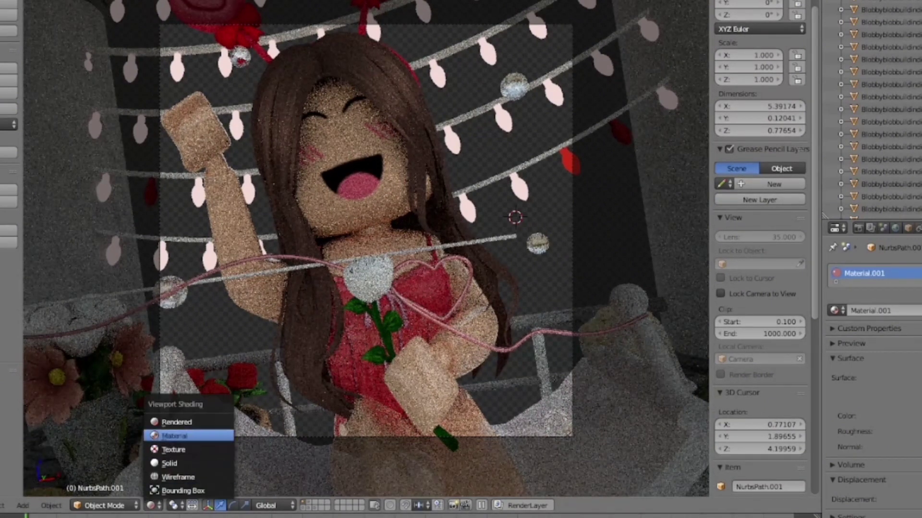
{"action": "left_click", "coordinate": [202, 446]}
{"action": "key", "text": "g"}
{"action": "key", "text": "Escape"}
{"action": "key", "text": "Tab"}
{"action": "scroll", "coordinate": [365, 248], "scroll_direction": "up", "scroll_amount": 1}
{"action": "left_click", "coordinate": [196, 506]}
{"action": "left_click_drag", "start_coordinate": [491, 344], "coordinate": [492, 357]}
{"action": "scroll", "coordinate": [492, 357], "scroll_direction": "down", "scroll_amount": 2}
{"action": "scroll", "coordinate": [492, 357], "scroll_direction": "down", "scroll_amount": 1}
Step: Check the reshaped heart curve in rendered shading and return the viewport to Texture shading
{"action": "left_click", "coordinate": [858, 228]}
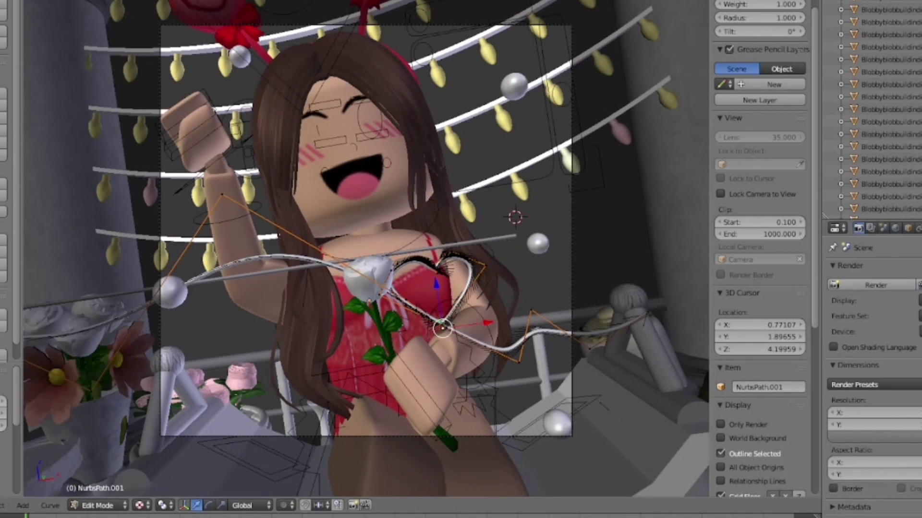
{"action": "left_click", "coordinate": [139, 505]}
{"action": "left_click", "coordinate": [163, 422]}
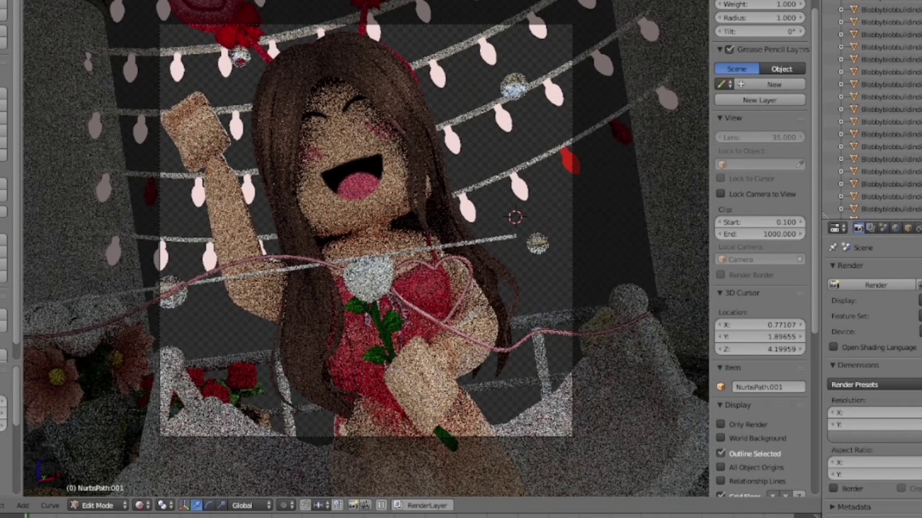
{"action": "left_click", "coordinate": [140, 505]}
{"action": "left_click", "coordinate": [166, 448]}
Step: Shift the two control points beside the heart outward to stretch the wave in the curve's tail toward the railing
{"action": "scroll", "coordinate": [384, 346], "scroll_direction": "up", "scroll_amount": 2}
{"action": "right_click", "coordinate": [602, 345]}
{"action": "left_click_drag", "start_coordinate": [648, 339], "coordinate": [683, 335]}
{"action": "scroll", "coordinate": [365, 249], "scroll_direction": "down", "scroll_amount": 3}
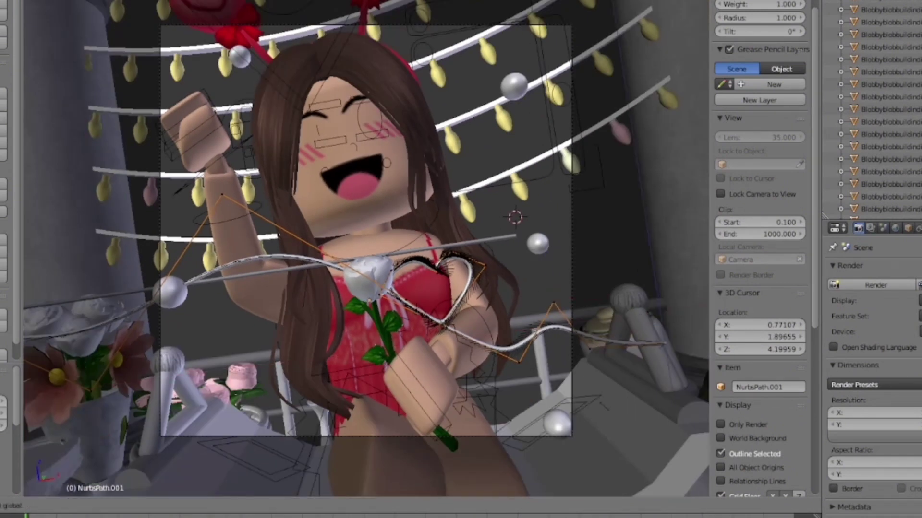
{"action": "left_click", "coordinate": [553, 365]}
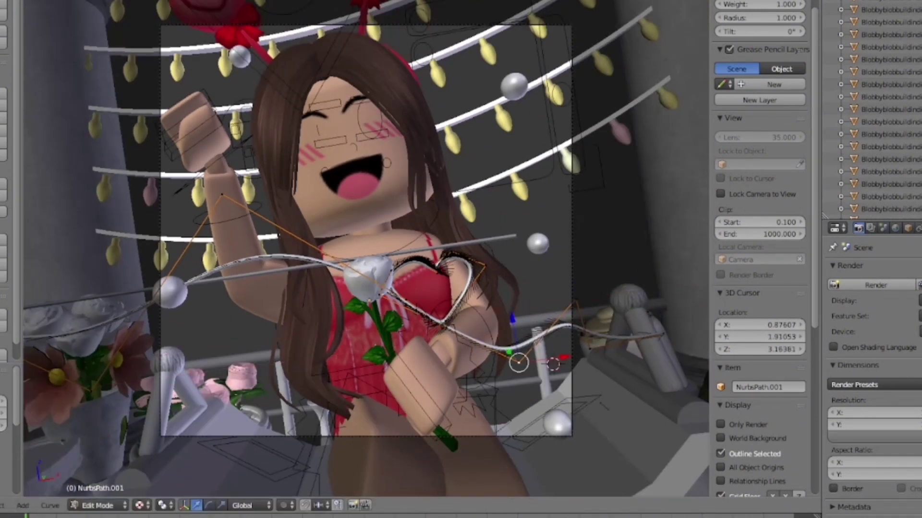
{"action": "left_click_drag", "start_coordinate": [554, 358], "coordinate": [570, 356]}
Step: Move the end control point of the heart curve's tail outward so the strand reaches the railing post
{"action": "right_click", "coordinate": [590, 349]}
{"action": "left_click", "coordinate": [631, 349]}
{"action": "left_click_drag", "start_coordinate": [632, 344], "coordinate": [672, 339]}
{"action": "left_click_drag", "start_coordinate": [672, 339], "coordinate": [666, 340]}
{"action": "scroll", "coordinate": [600, 345], "scroll_direction": "up", "scroll_amount": 2}
{"action": "scroll", "coordinate": [366, 249], "scroll_direction": "down", "scroll_amount": 2}
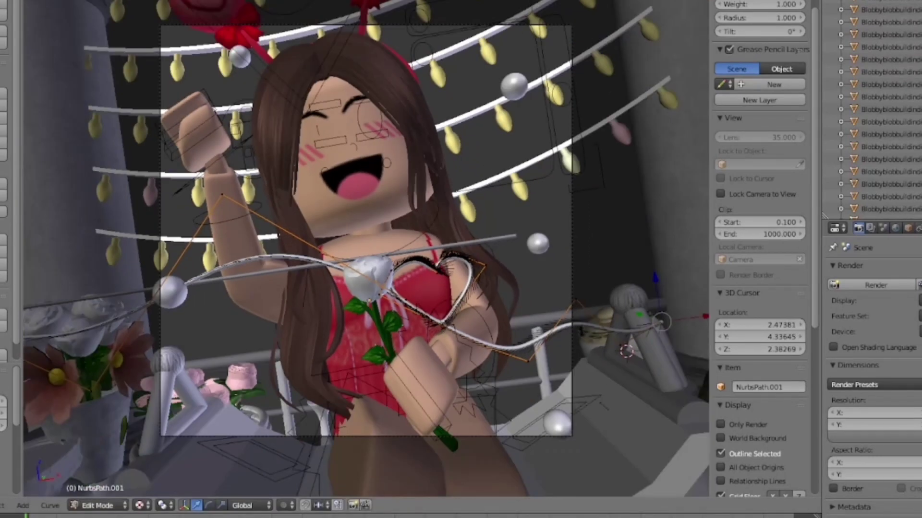
Step: Preview the adjusted curve in rendered shading, restore Texture shading and return to Object Mode
{"action": "left_click", "coordinate": [140, 505]}
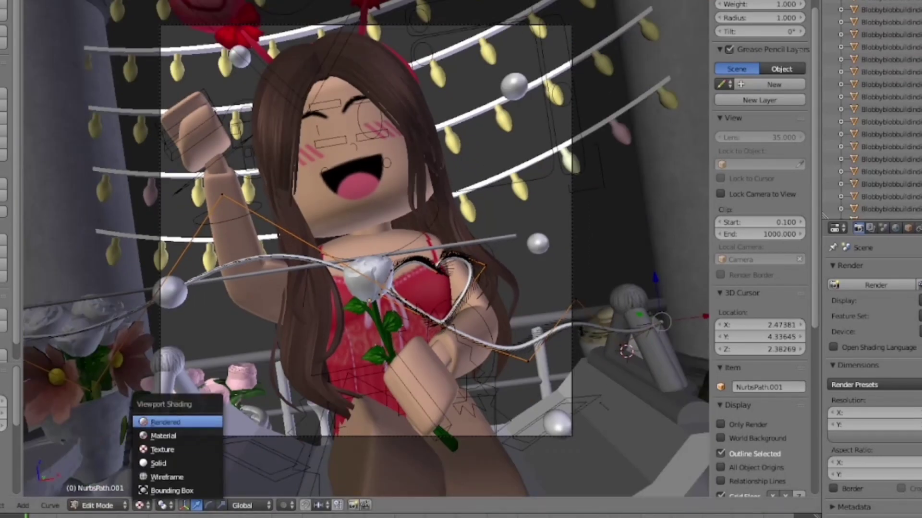
{"action": "left_click", "coordinate": [158, 422]}
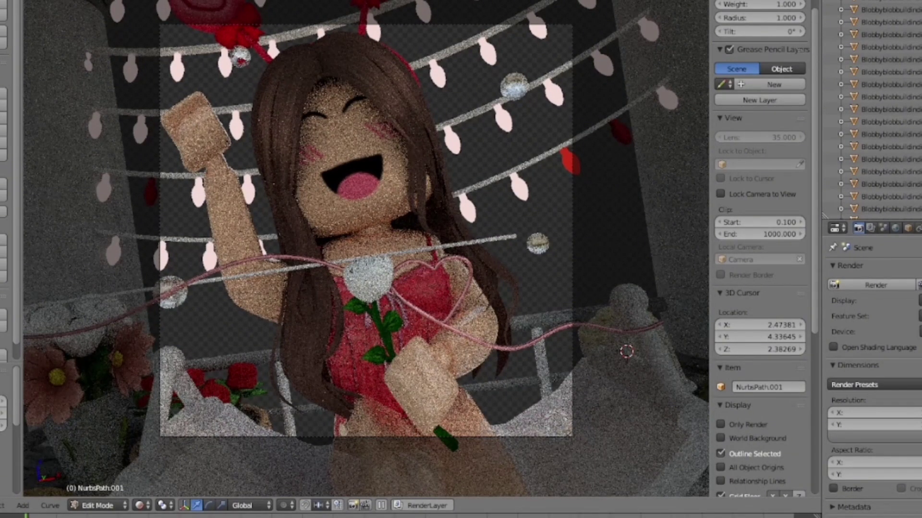
{"action": "left_click", "coordinate": [142, 505]}
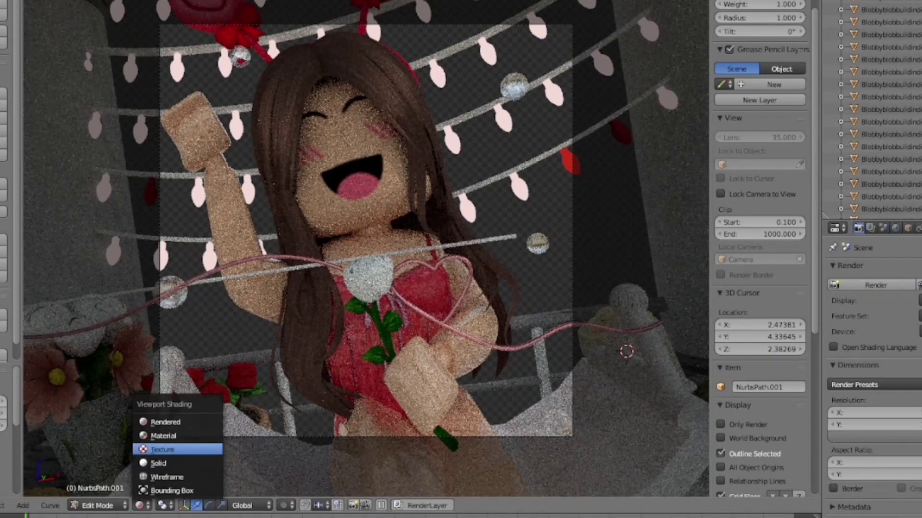
{"action": "left_click", "coordinate": [165, 449]}
{"action": "scroll", "coordinate": [365, 260], "scroll_direction": "up", "scroll_amount": 2}
{"action": "left_click", "coordinate": [99, 505]}
{"action": "left_click", "coordinate": [100, 491]}
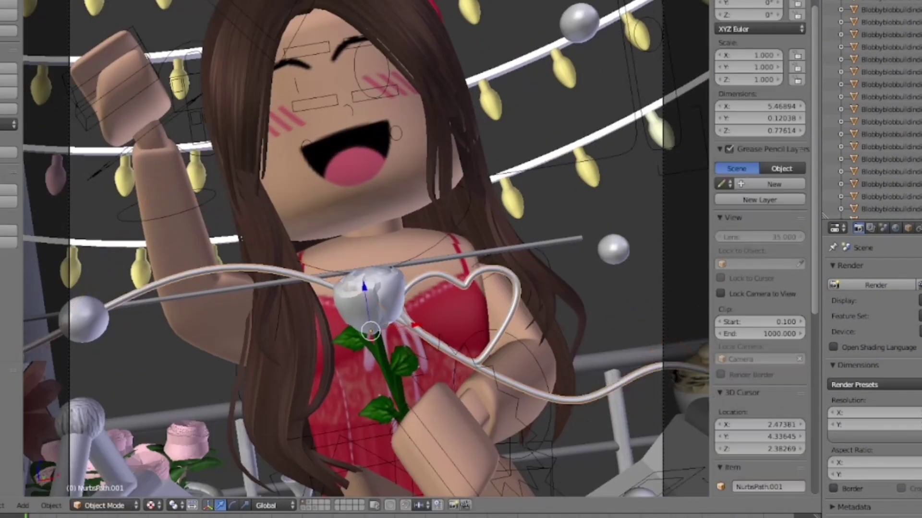
Step: Review the scene's render settings, including dimensions, PNG output and the transparent film option
{"action": "scroll", "coordinate": [365, 259], "scroll_direction": "down", "scroll_amount": 2}
{"action": "right_click", "coordinate": [314, 307]}
{"action": "scroll", "coordinate": [759, 288], "scroll_direction": "down", "scroll_amount": 8}
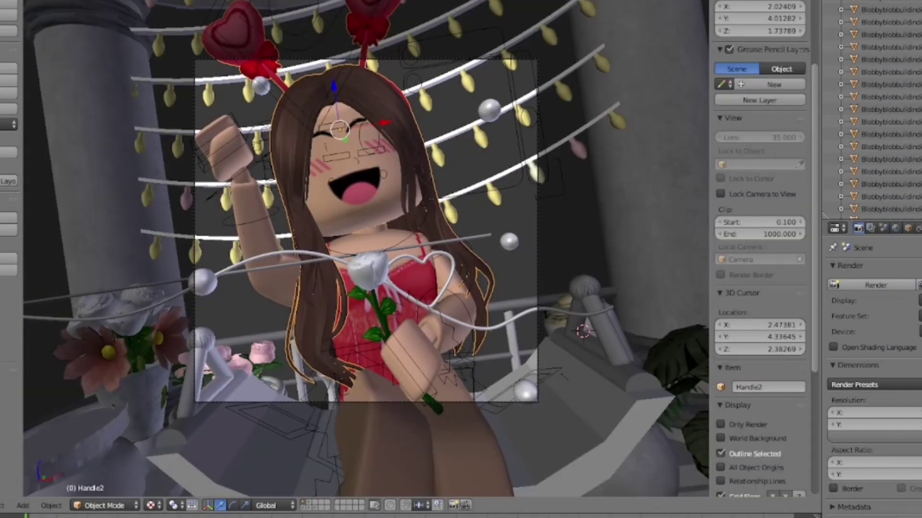
{"action": "scroll", "coordinate": [874, 365], "scroll_direction": "down", "scroll_amount": 9}
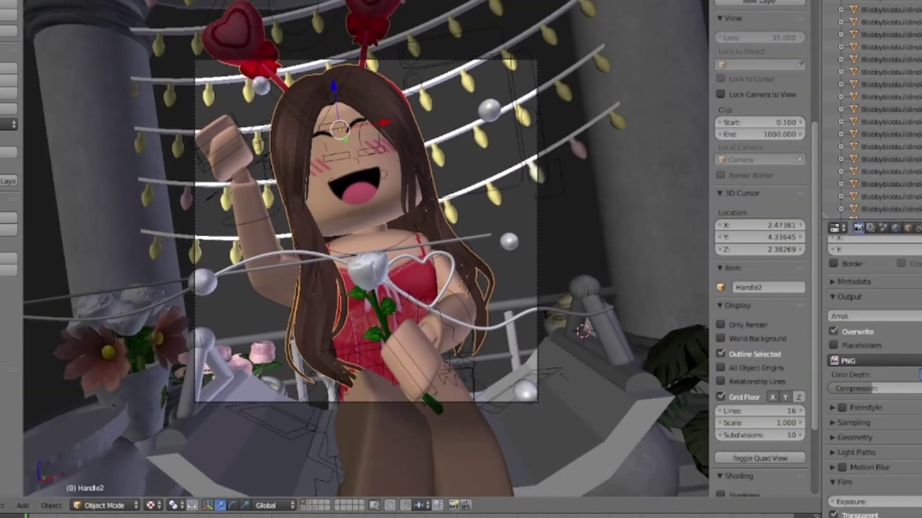
{"action": "scroll", "coordinate": [874, 364], "scroll_direction": "down", "scroll_amount": 1}
{"action": "scroll", "coordinate": [873, 365], "scroll_direction": "up", "scroll_amount": 10}
{"action": "left_click", "coordinate": [871, 228]}
{"action": "left_click", "coordinate": [895, 228]}
{"action": "left_click", "coordinate": [858, 228]}
{"action": "scroll", "coordinate": [366, 259], "scroll_direction": "up", "scroll_amount": 2}
{"action": "scroll", "coordinate": [365, 259], "scroll_direction": "down", "scroll_amount": 2}
Step: Inspect the material of a string-light bulb beside the character and preview the scene in rendered shading
{"action": "right_click", "coordinate": [437, 156]}
{"action": "left_click", "coordinate": [921, 228]}
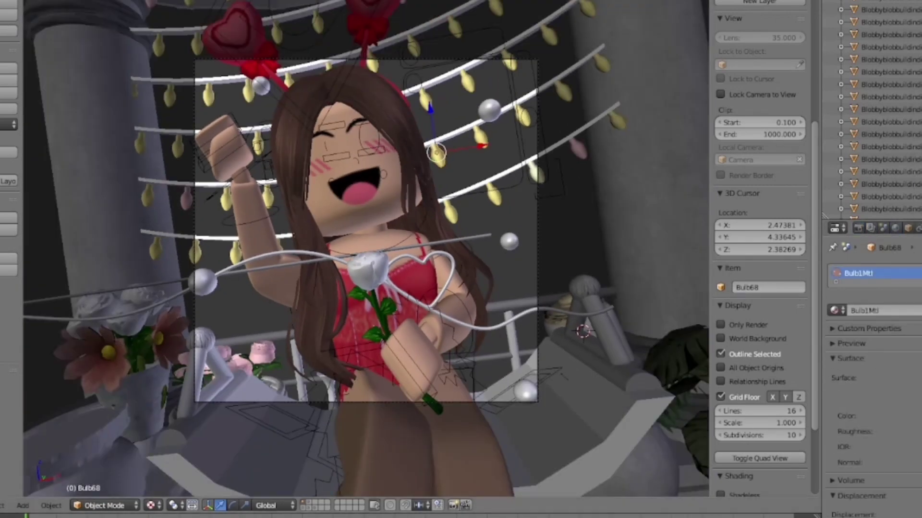
{"action": "left_click", "coordinate": [151, 506]}
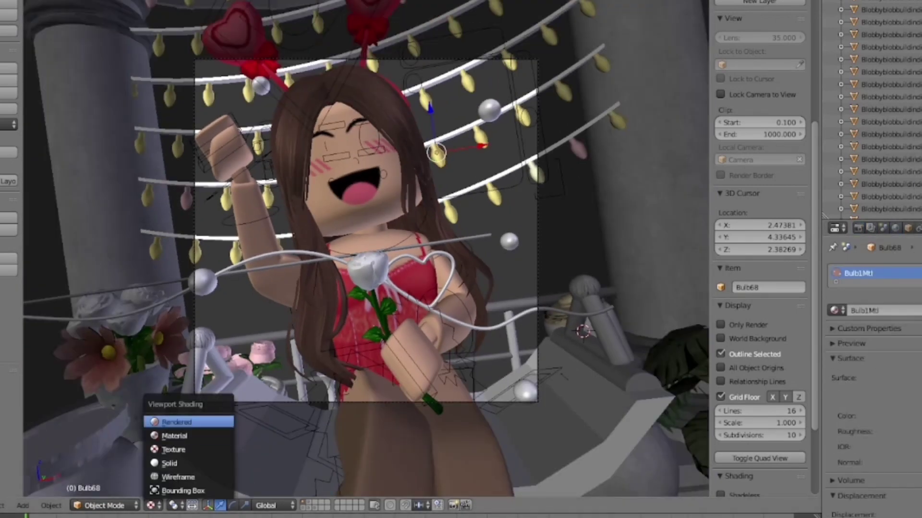
{"action": "left_click", "coordinate": [173, 416]}
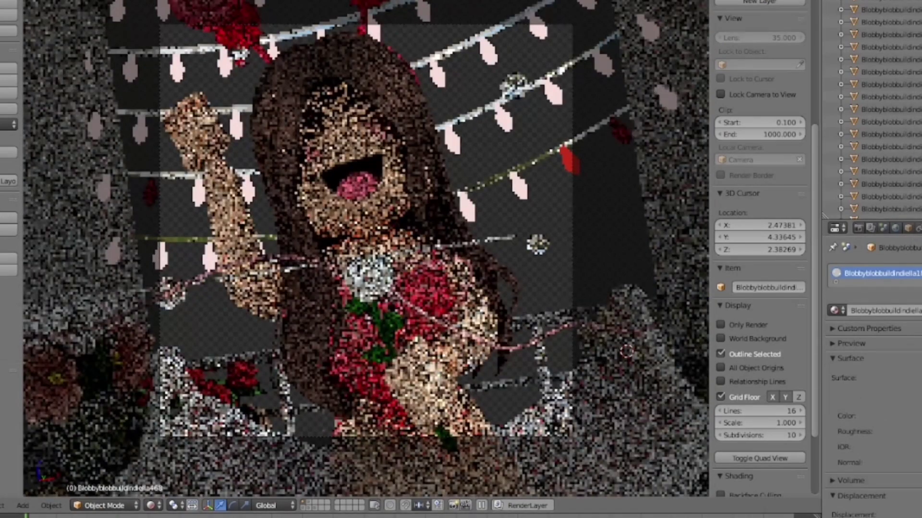
Step: Render the final image from the camera view
{"action": "scroll", "coordinate": [365, 231], "scroll_direction": "down", "scroll_amount": 1}
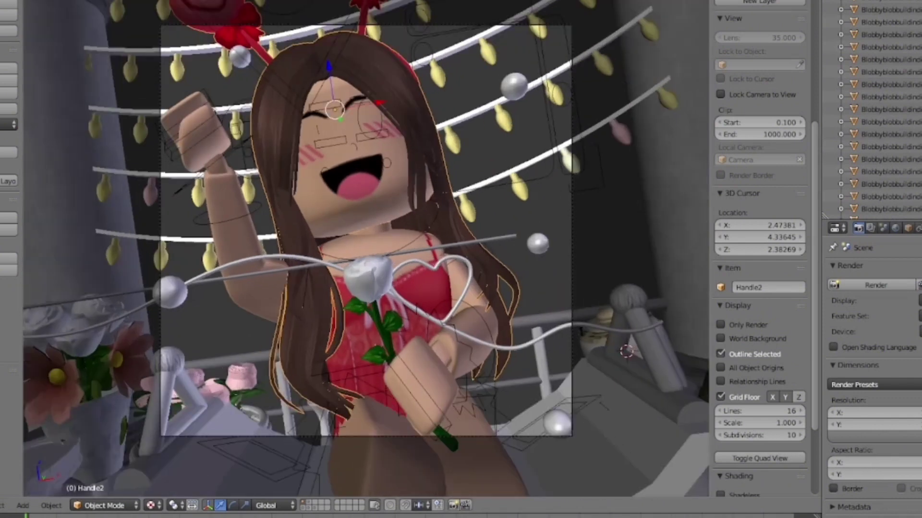
{"action": "key", "text": "F12"}
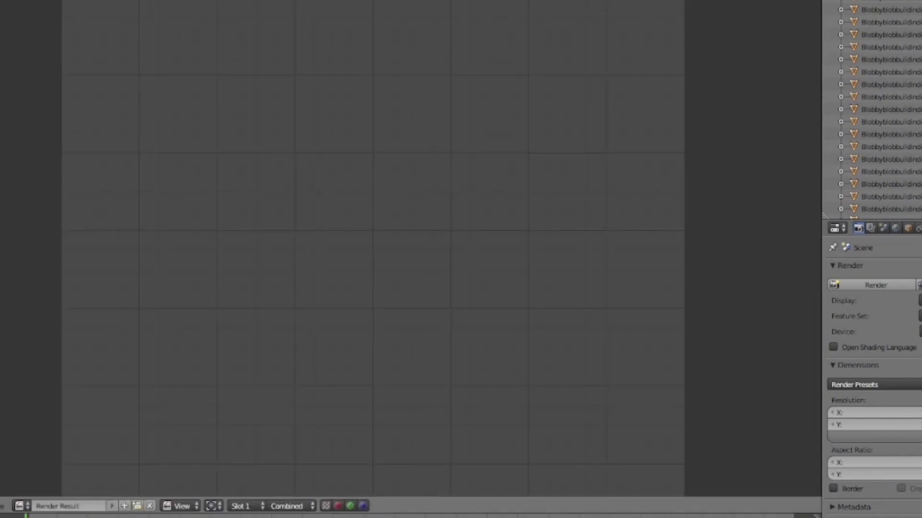